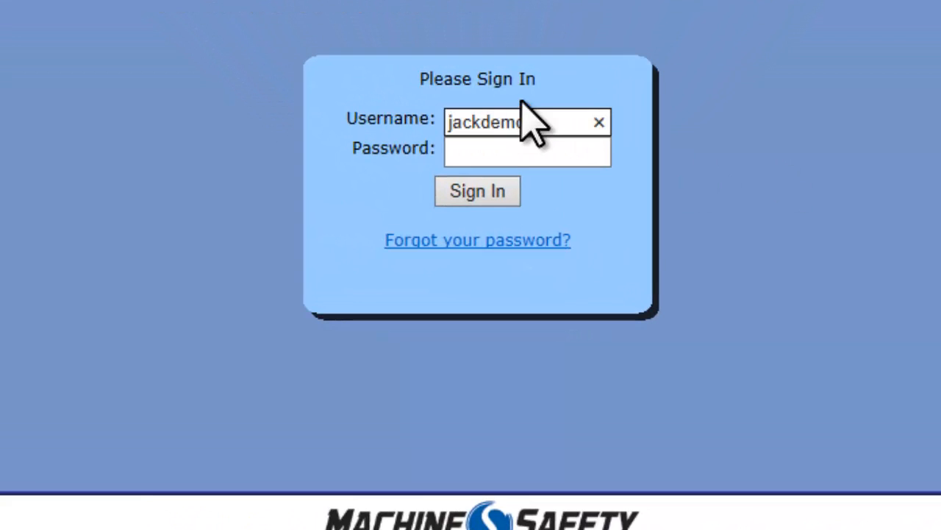
- Sign in with the account password and open user management
text(*******)
key(Return)
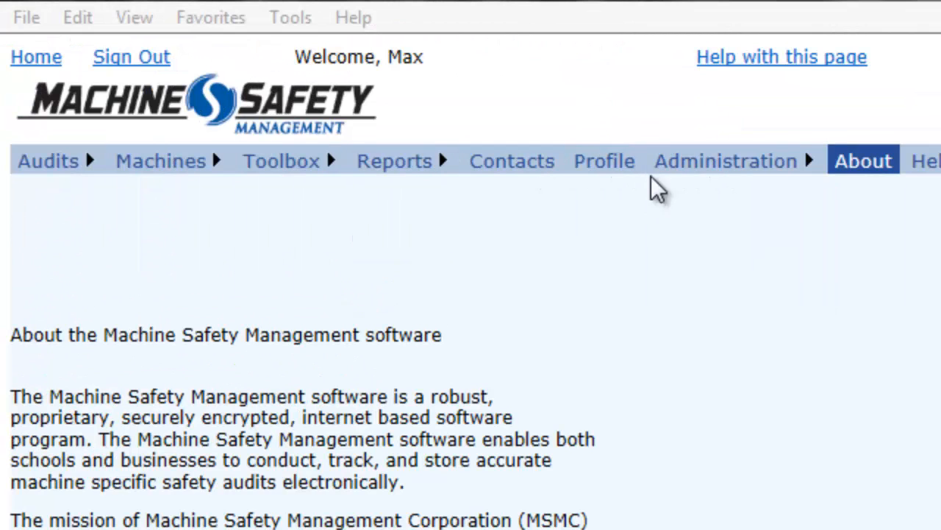
mouse_move(695, 163)
click(699, 269)
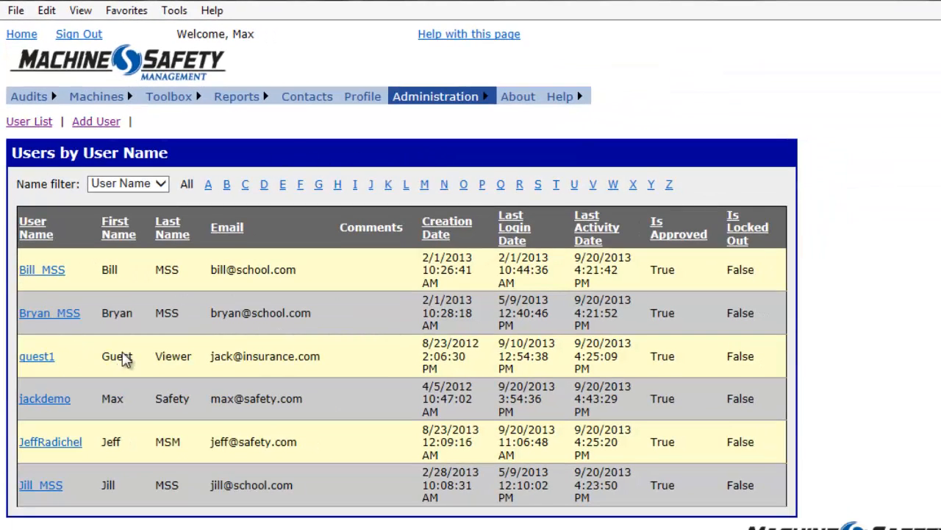
- View the new-user role options and the first listed user's information, and return to the user list
click(94, 122)
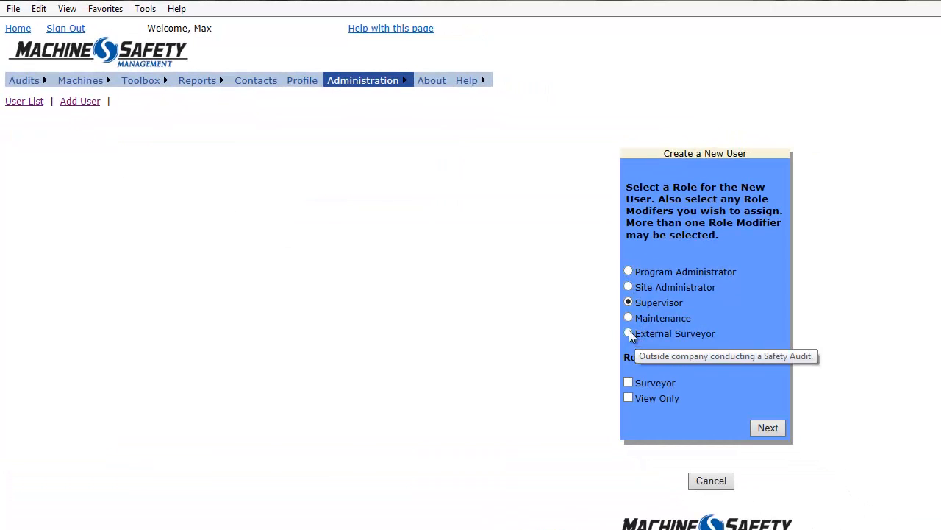
click(26, 103)
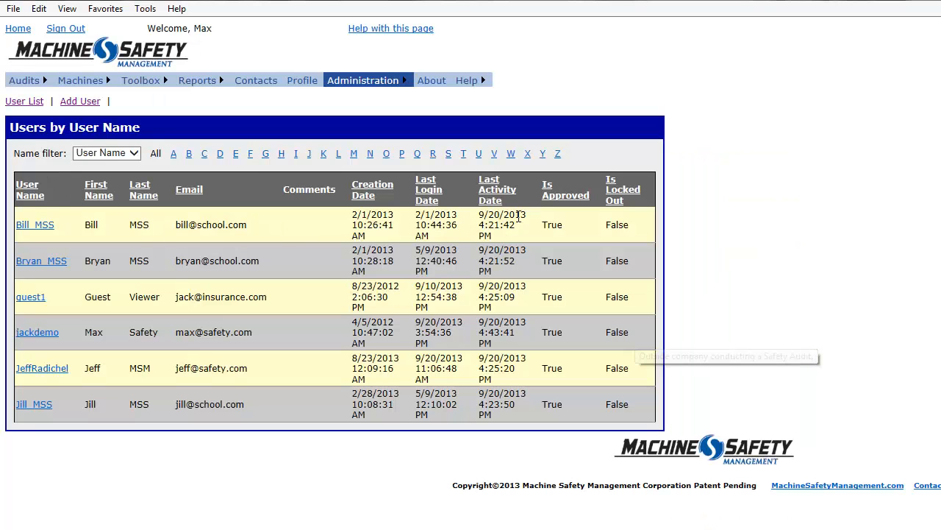
click(34, 222)
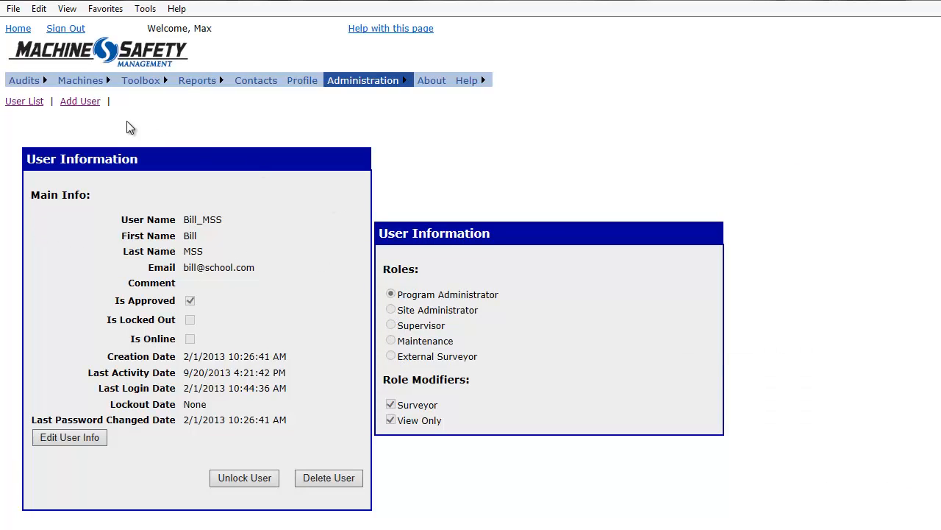
click(25, 103)
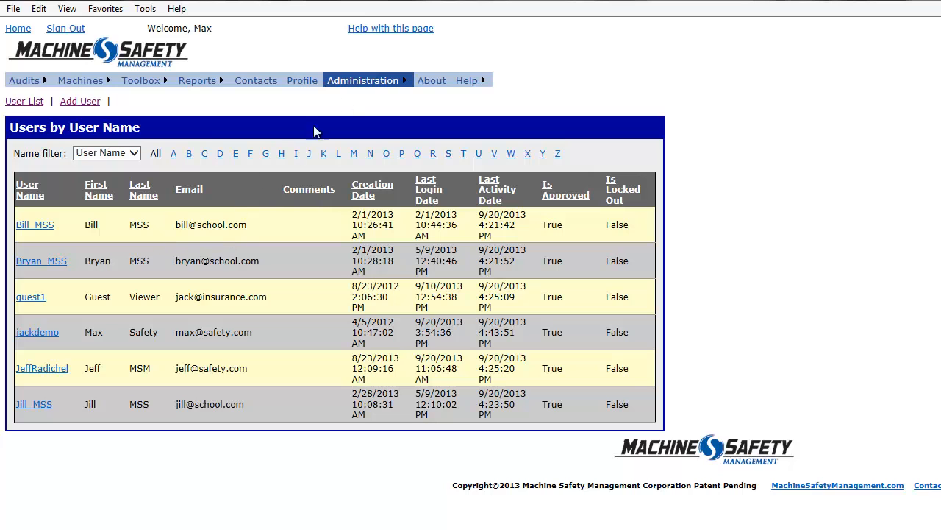
- Go to contact management and open the first contact's record for editing
click(352, 89)
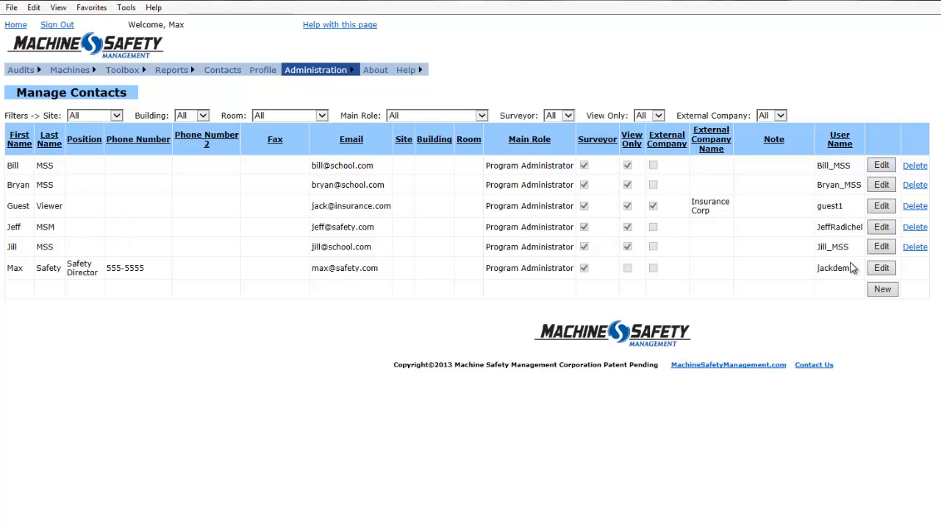
click(881, 165)
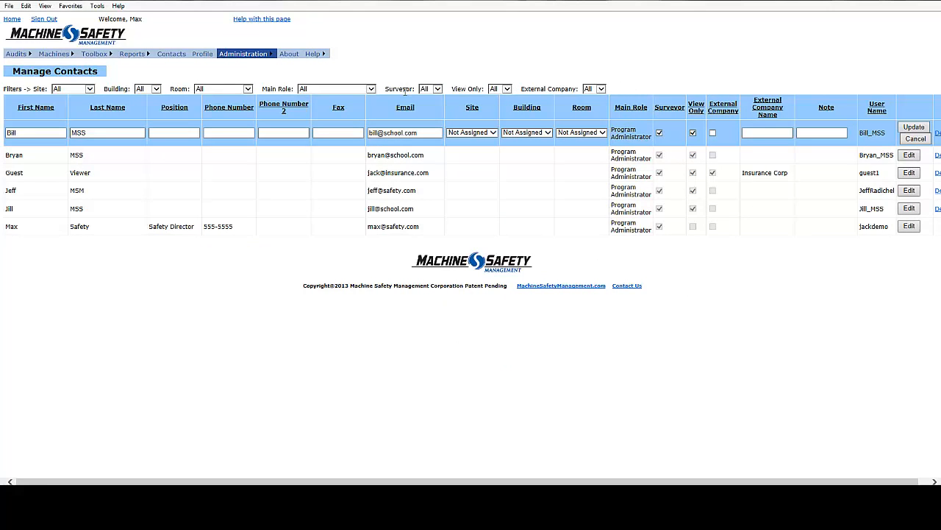
- Go to site management and view the Demo Site's available actions and the blank new-site entry, cancelling that entry
mouse_move(234, 59)
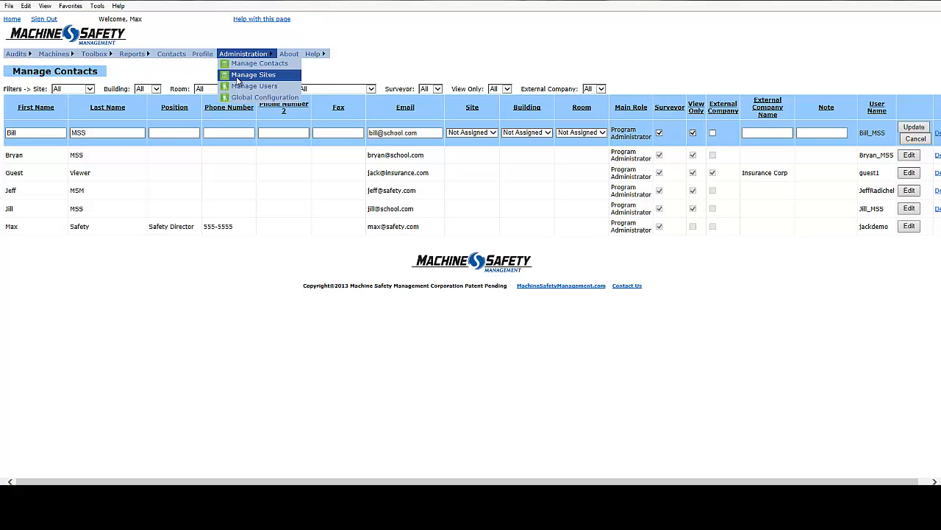
click(238, 76)
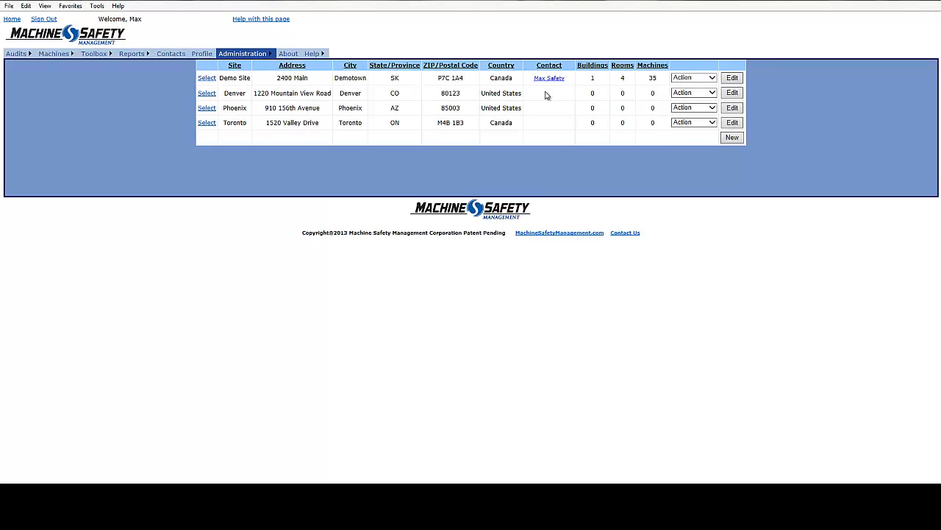
click(712, 78)
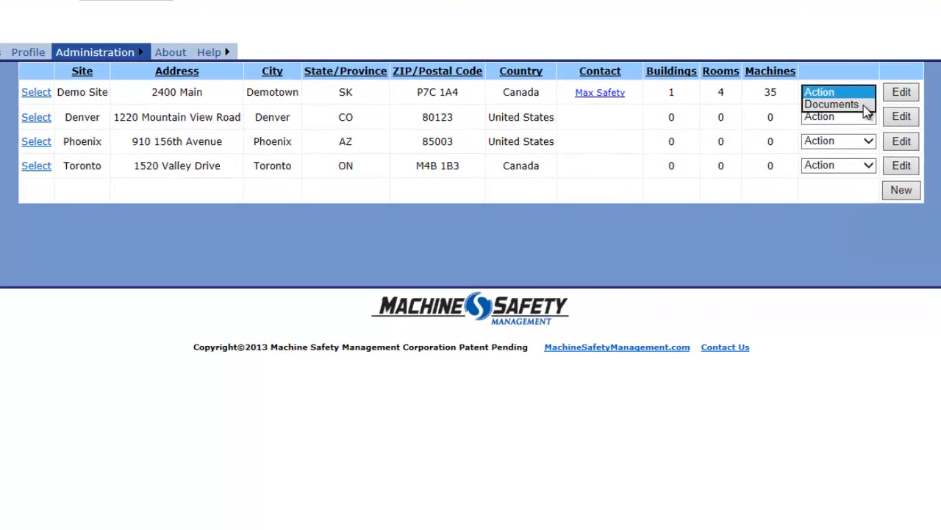
click(29, 95)
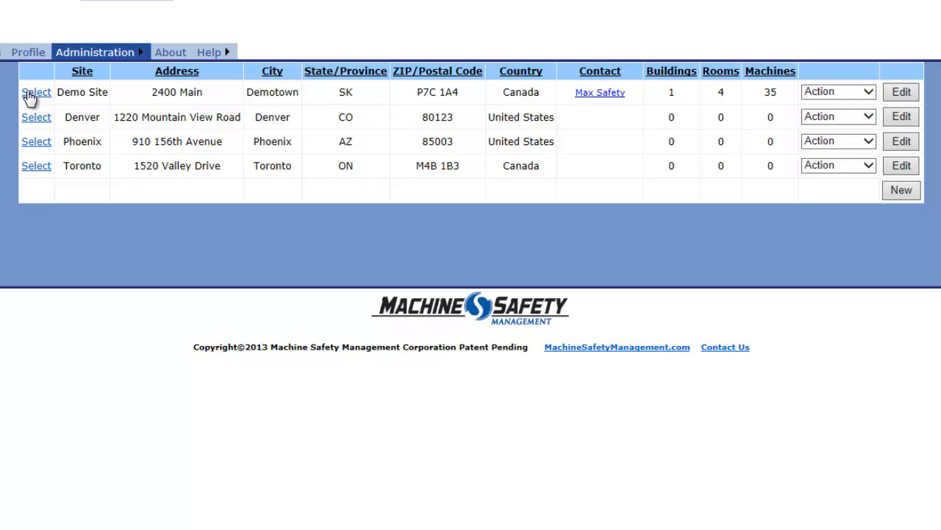
click(902, 190)
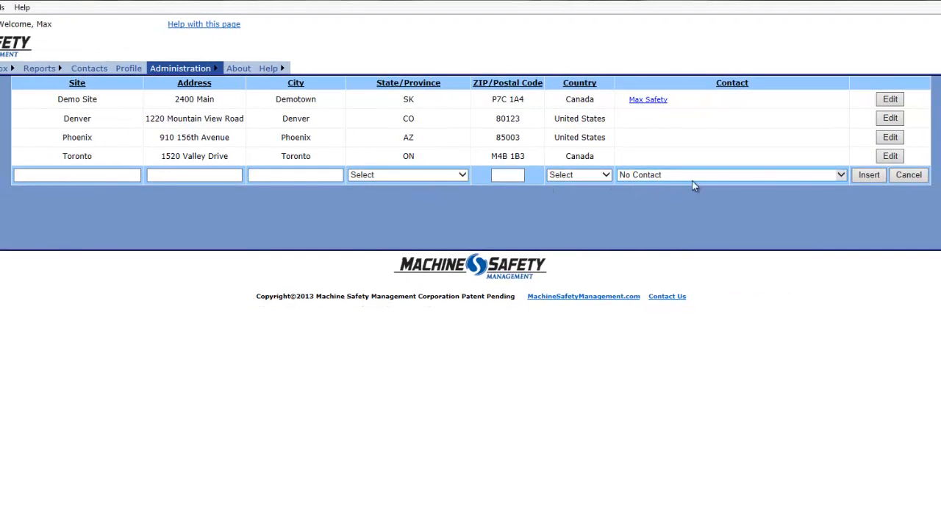
click(909, 174)
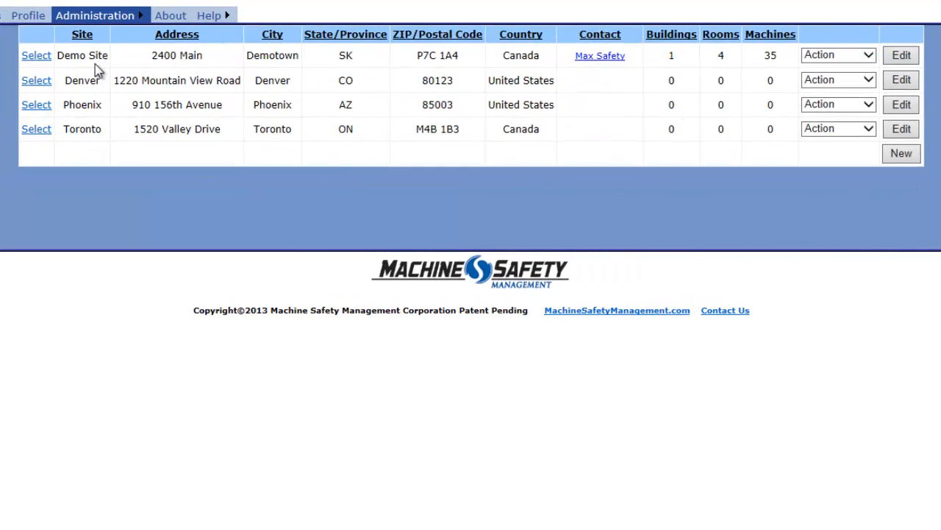
- Show the machines in room Lab 14 of the Main building at the Demo Site
click(37, 57)
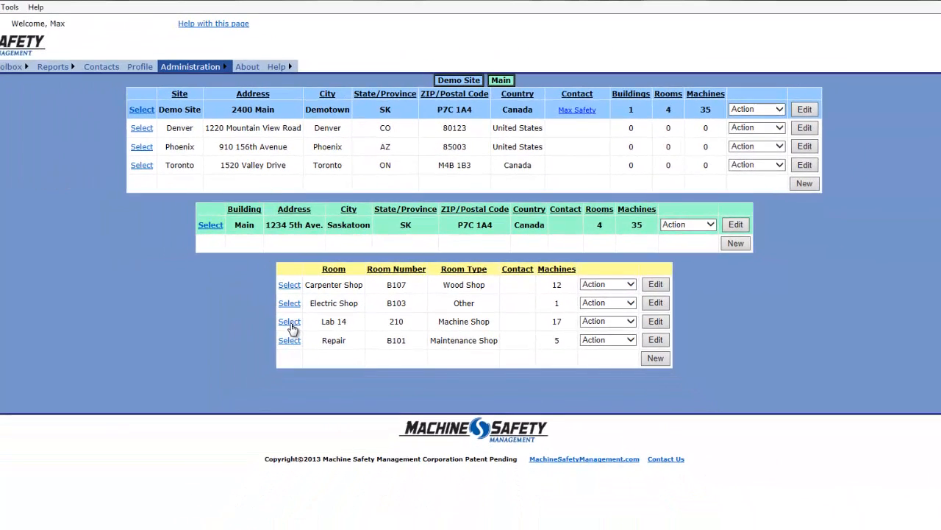
click(230, 358)
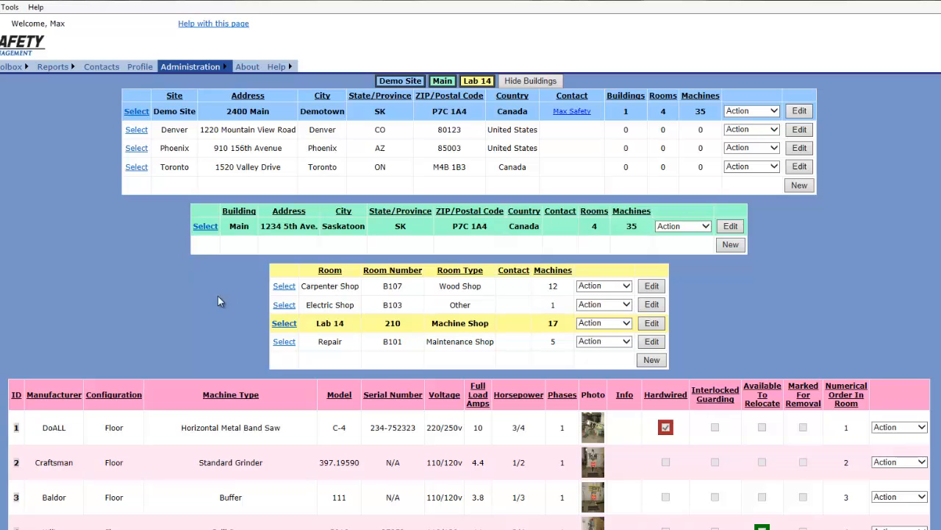
scroll(197, 293, down, 5)
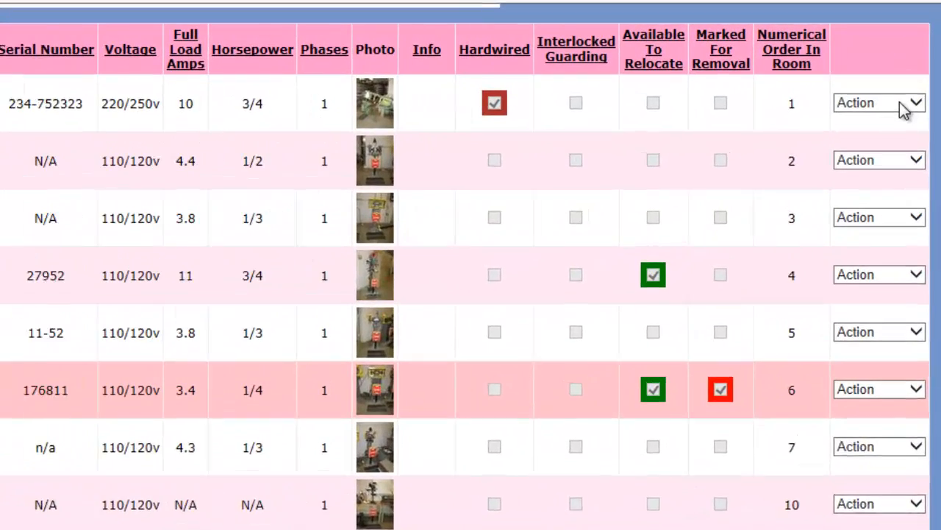
- Start moving machine 1, the DoALL horizontal metal band saw, with Discarded Machines as the destination
click(905, 108)
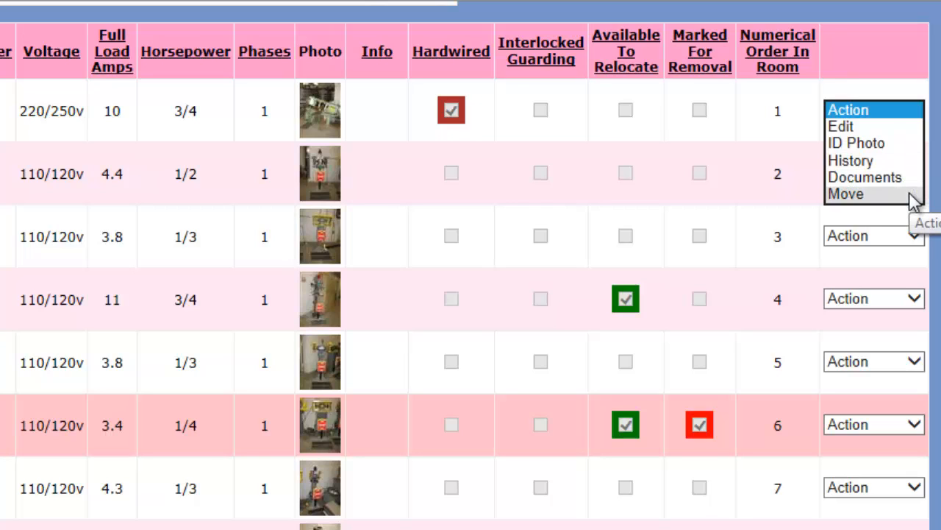
click(916, 106)
click(914, 114)
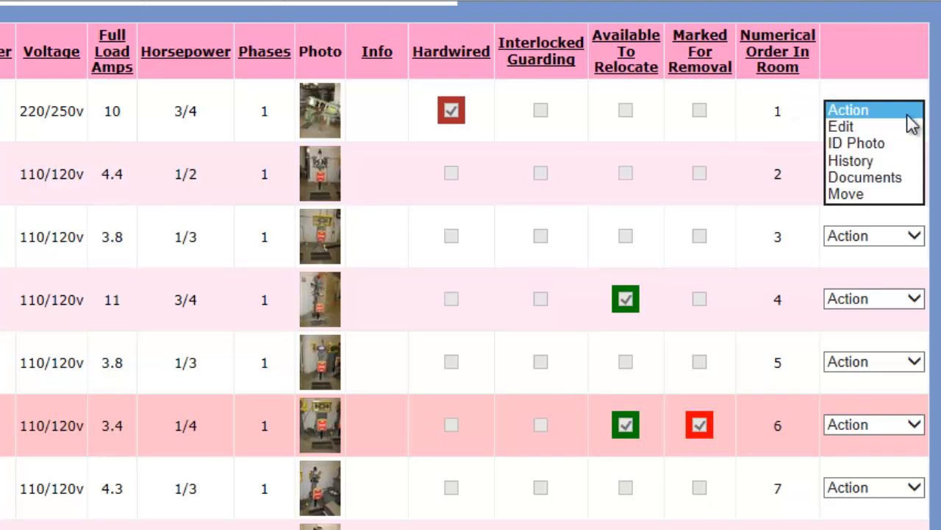
click(892, 195)
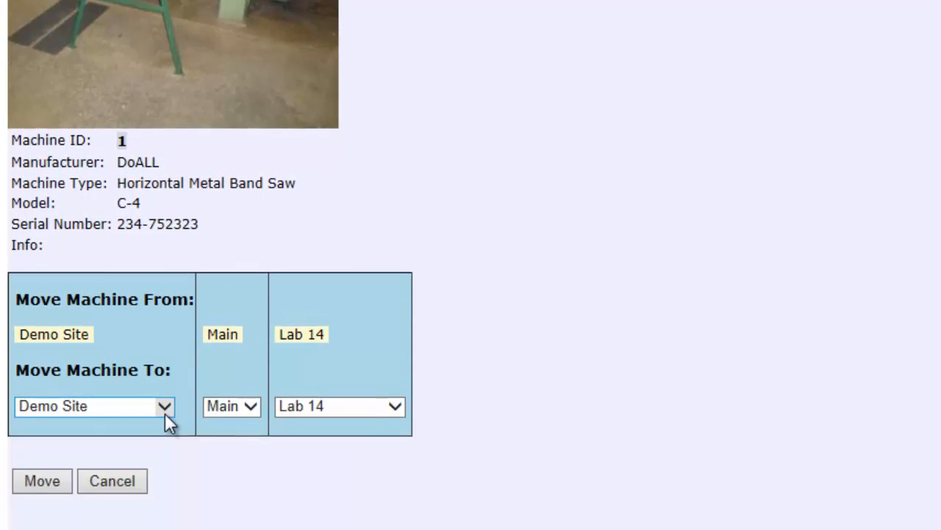
click(165, 407)
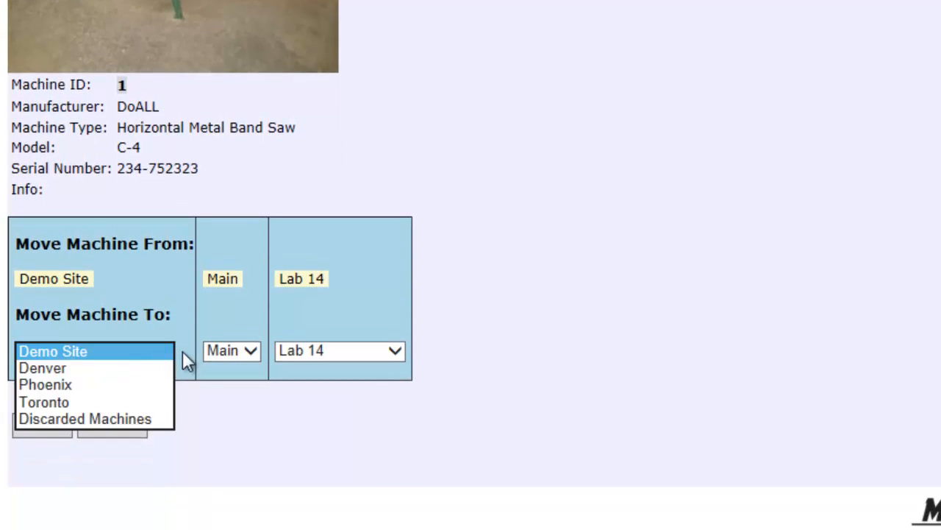
click(121, 416)
- Set the discard method to Scrapped and the discard reason to Excessive Repairs Needed
click(202, 423)
click(191, 453)
click(197, 473)
click(210, 427)
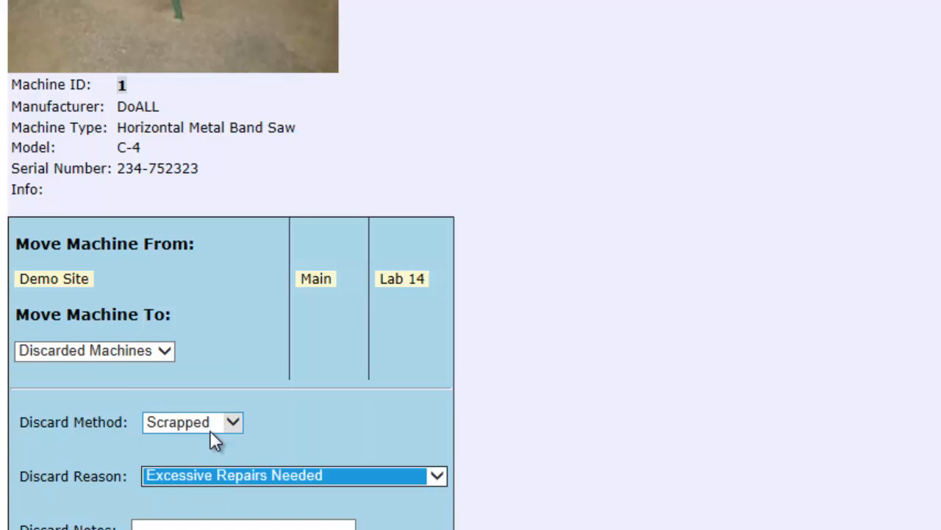
- Enter the discard note "Machine Destroyed Before Going into Dumpster" and leave the move form without discarding the machine
click(192, 289)
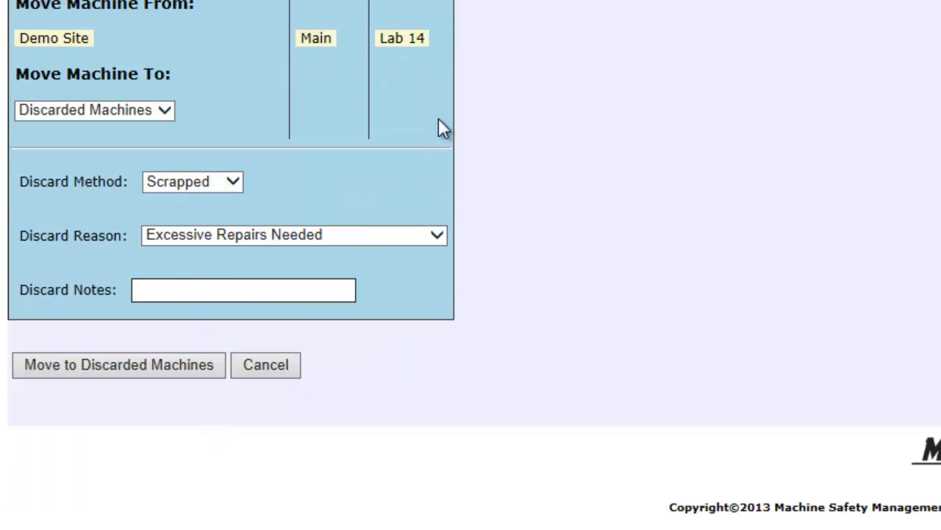
text(Machine Destroyed Before)
text( Going into Dumpster)
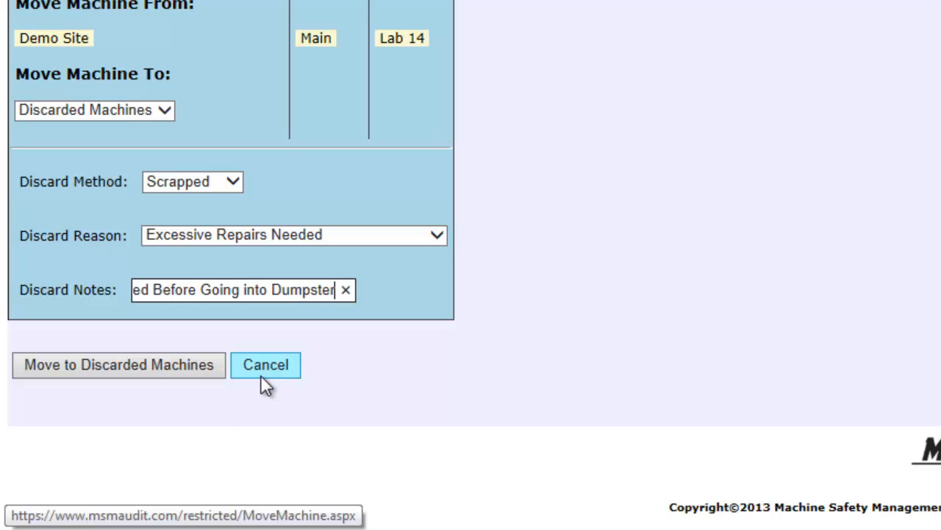
click(172, 369)
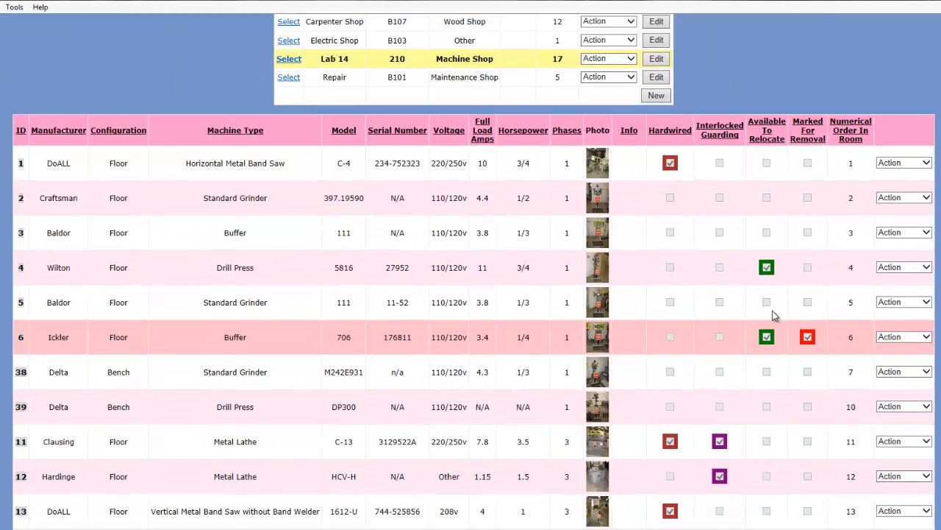
- Open the history of machine 1 and review its machine log and specification changes
scroll(772, 314, down, 2)
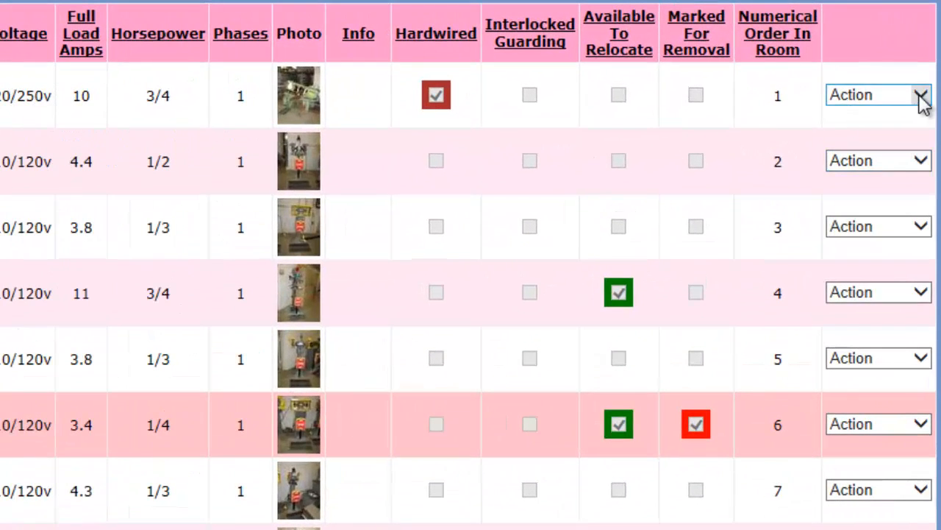
click(926, 78)
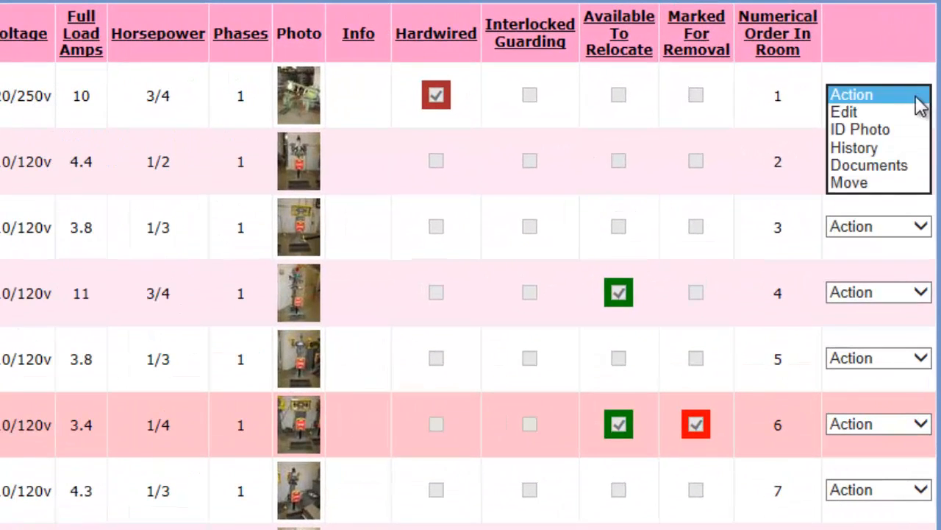
click(895, 147)
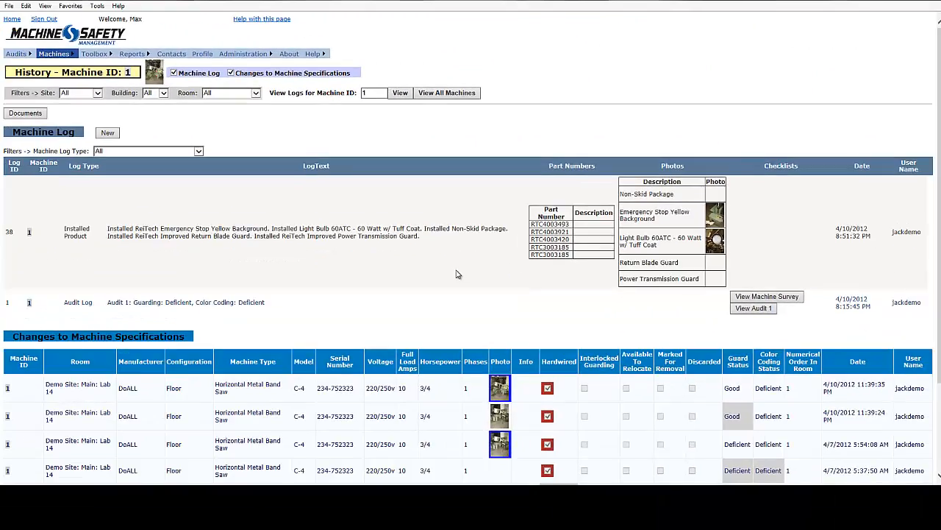
scroll(456, 275, down, 2)
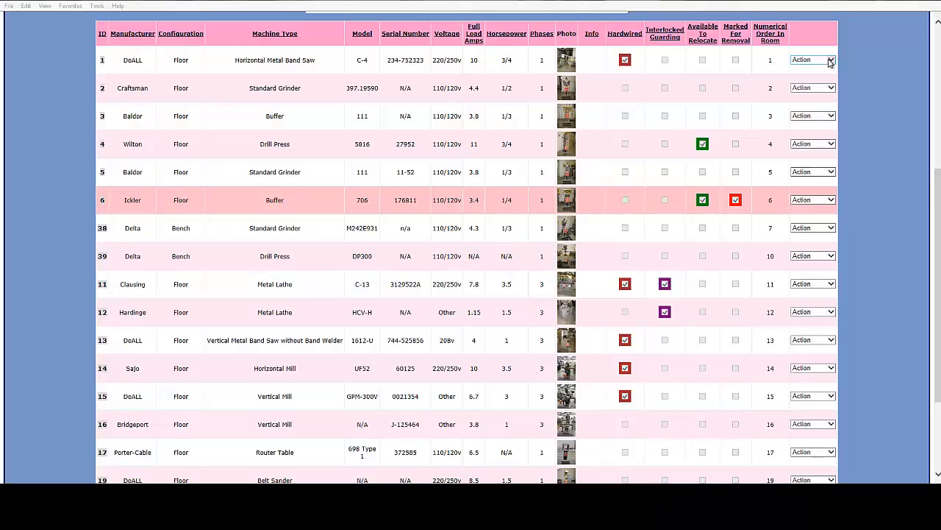
- Open the specifications of machine 1 in the Lab 14 machine list for editing
click(830, 61)
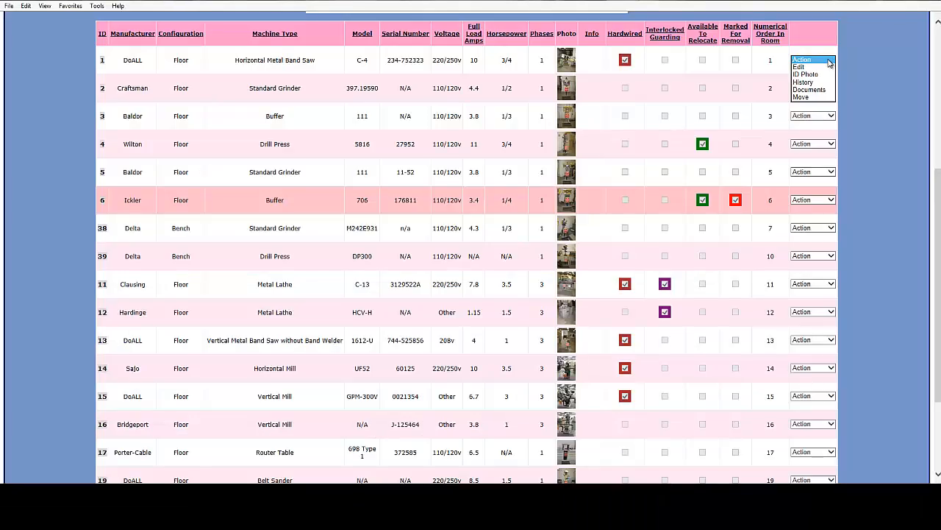
click(827, 67)
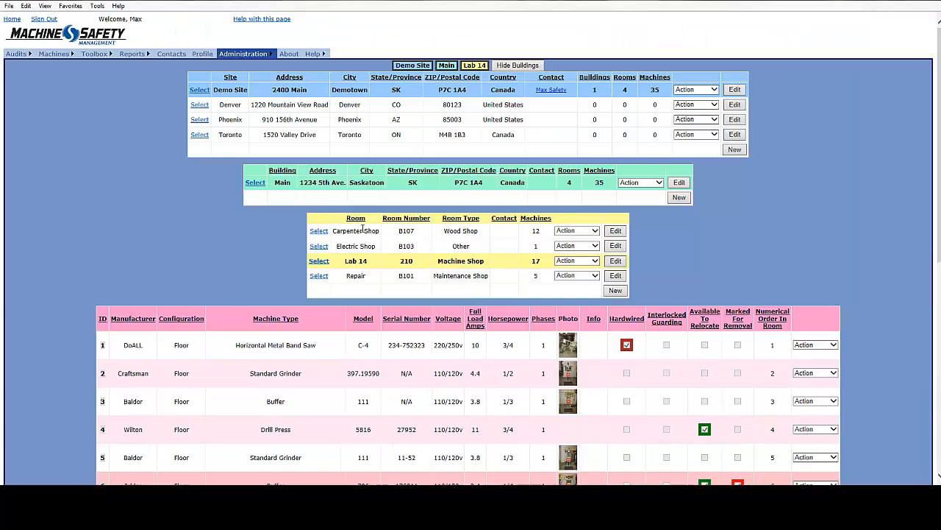
scroll(257, 241, down, 4)
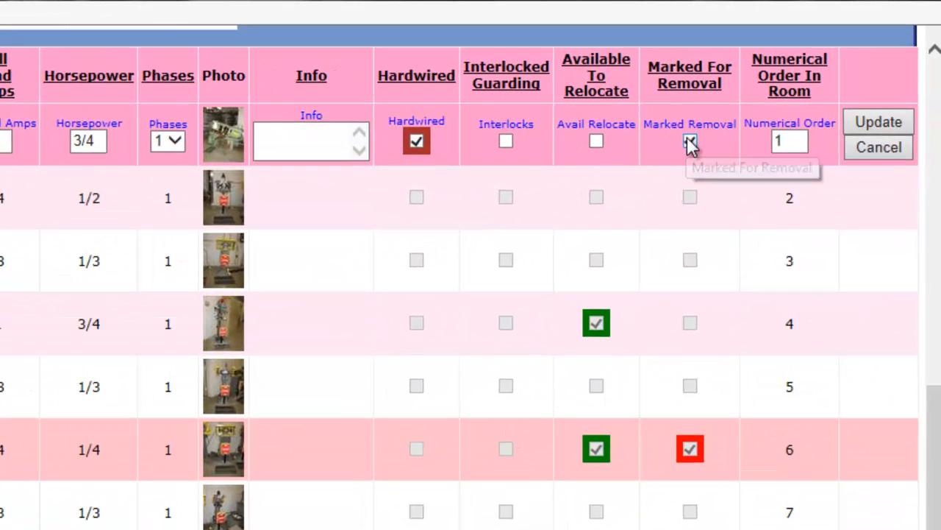
- Try marking machine 1 for removal and entering 3233 in its Info field, clearing both entries
click(809, 56)
click(691, 145)
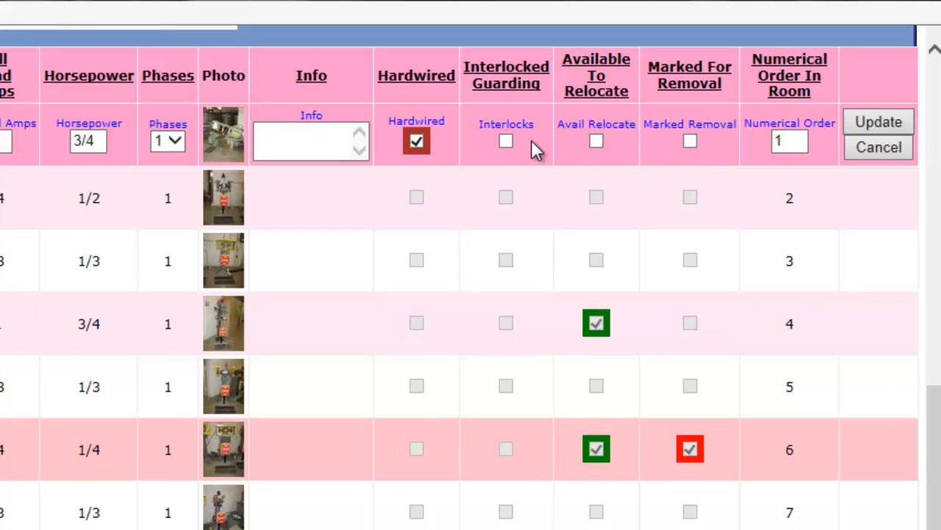
click(301, 136)
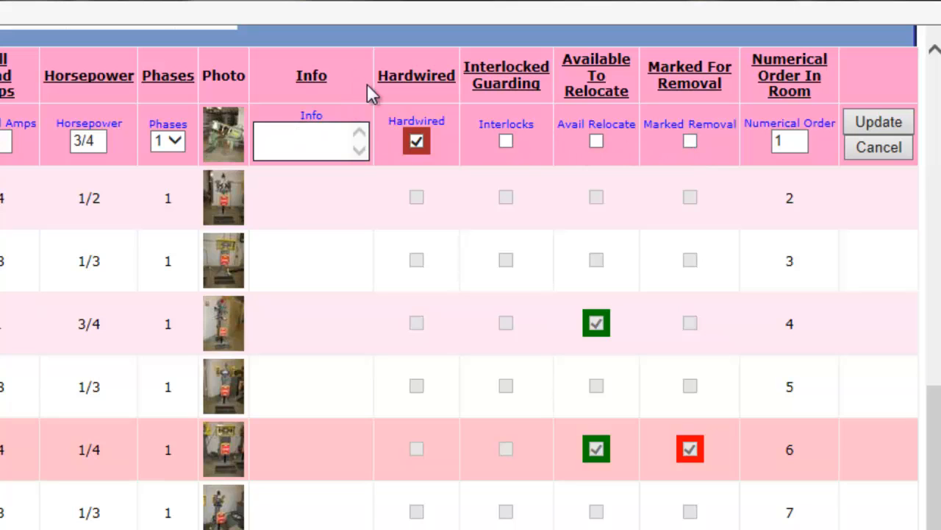
text(3233)
double_click(255, 133)
key(BackSpace)
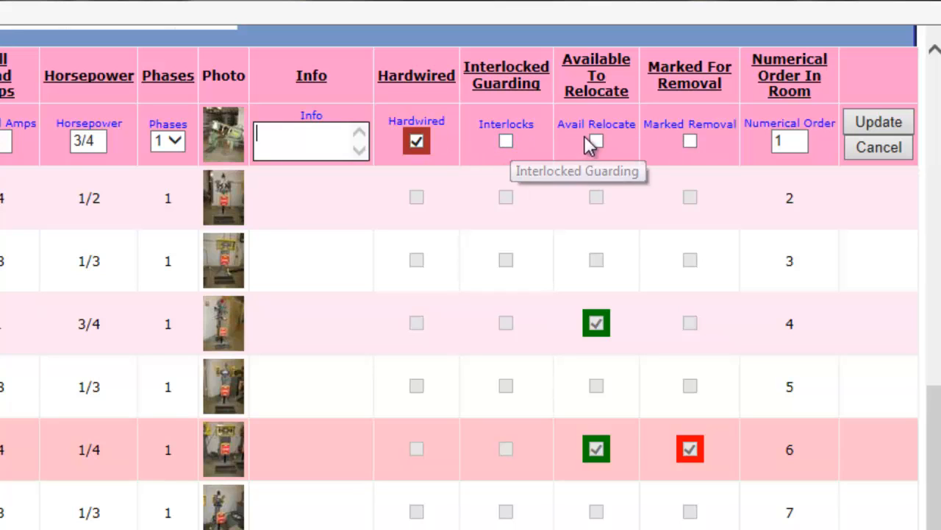
- Open the global configuration page showing the audit cycle and regulation button settings
click(801, 140)
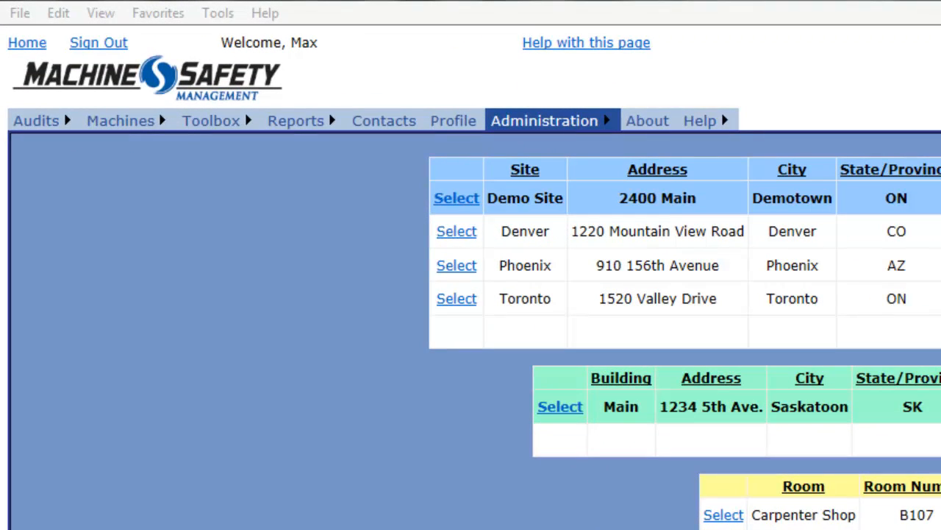
mouse_move(601, 119)
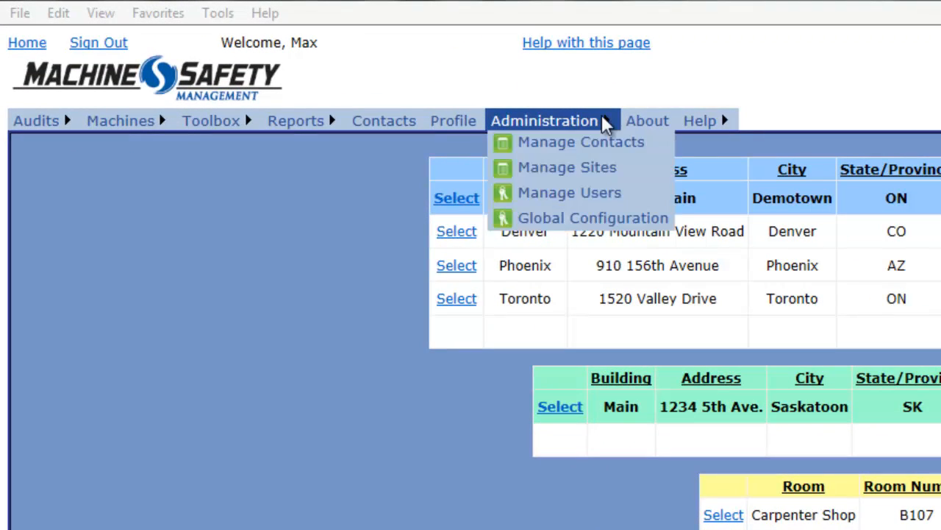
click(581, 219)
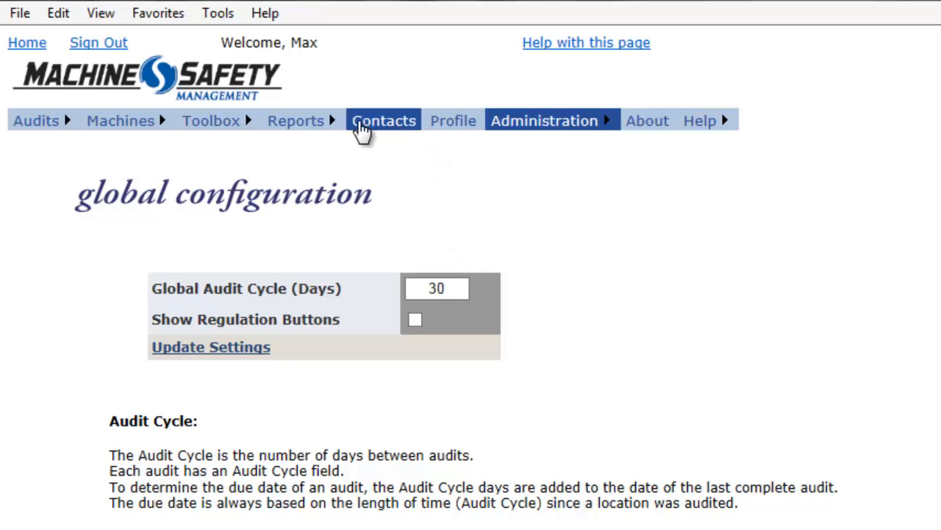
- Go to the audit reminder management page and open the Demo Site reminder for editing
mouse_move(216, 144)
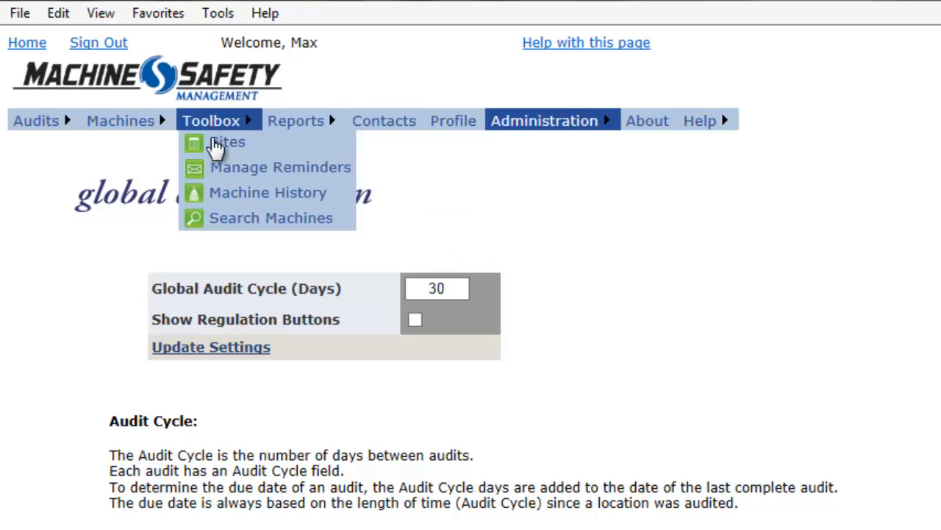
click(213, 168)
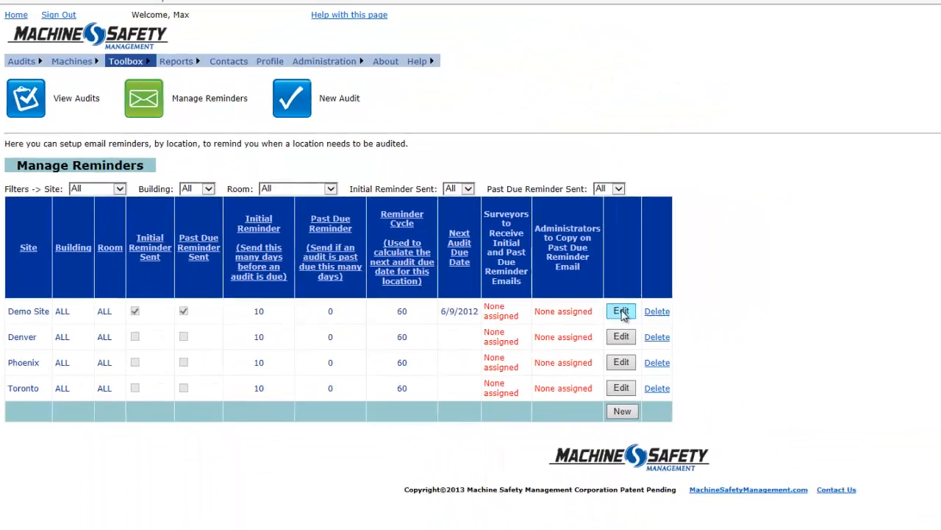
click(834, 351)
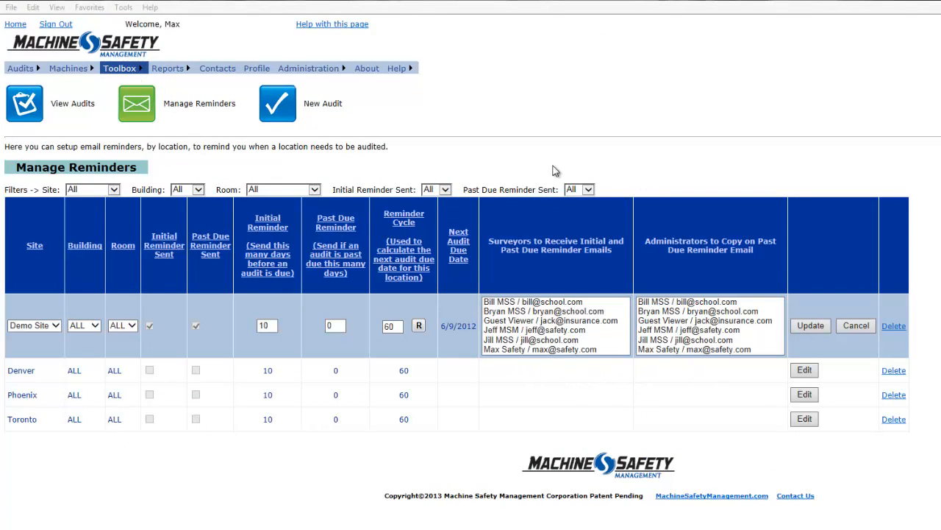
- Open the list of audits and check the choices offered by its Scope, Site and Building filters
mouse_move(23, 68)
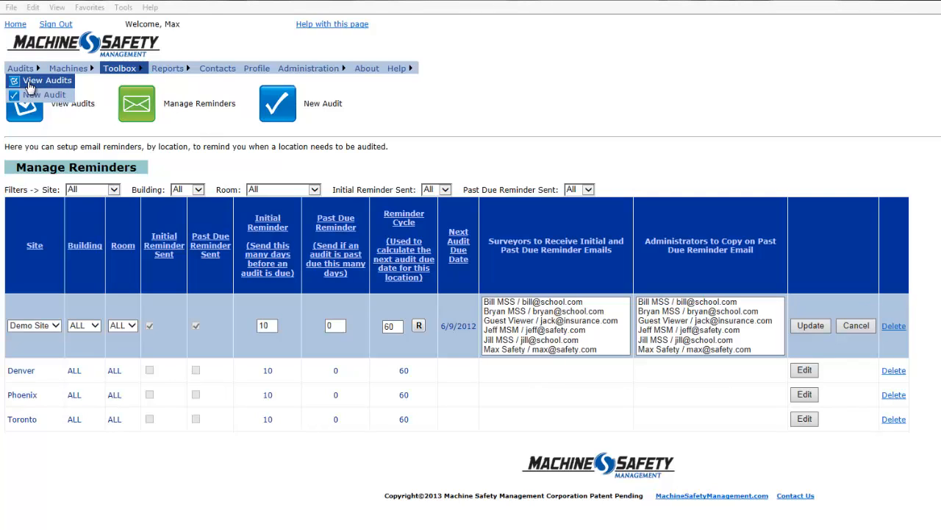
click(29, 87)
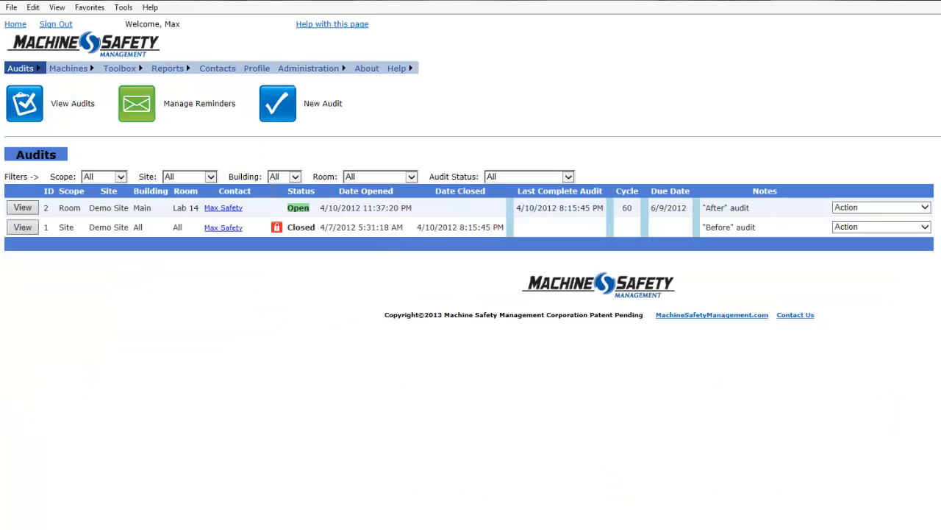
click(119, 178)
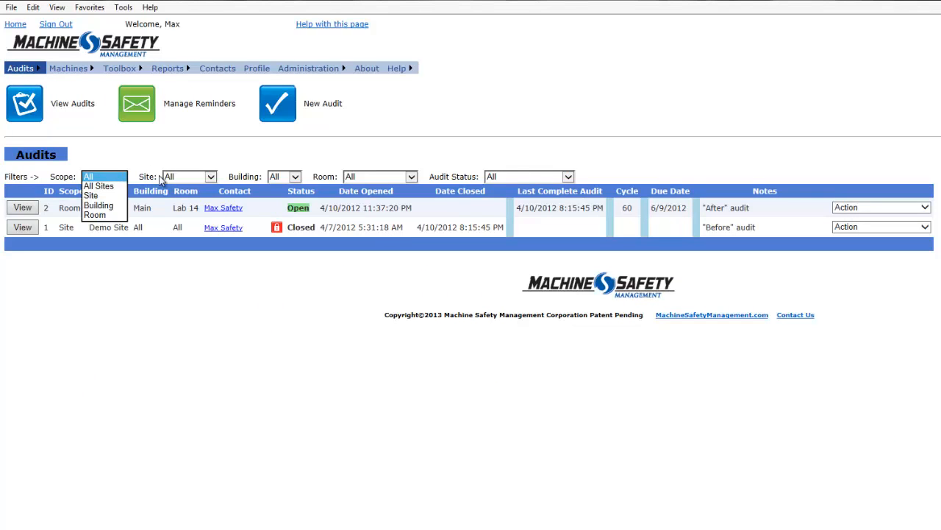
click(211, 177)
click(294, 178)
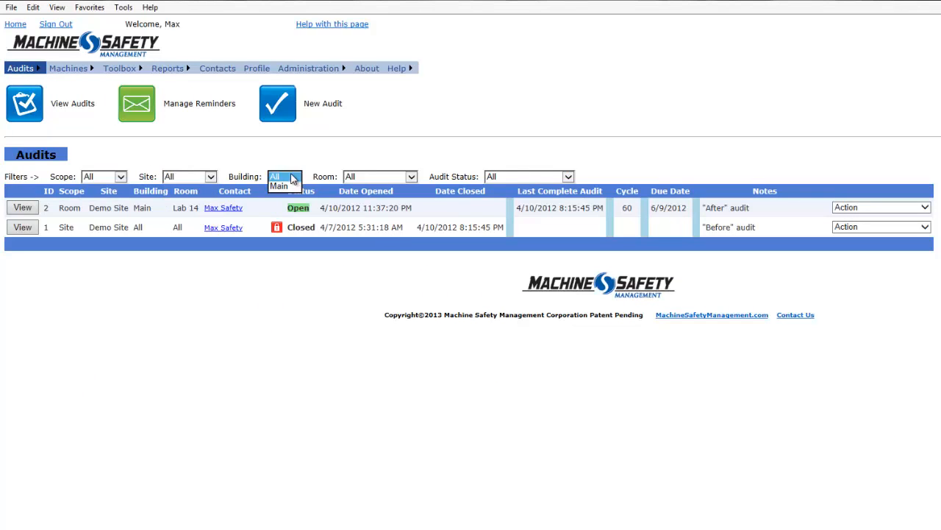
click(344, 152)
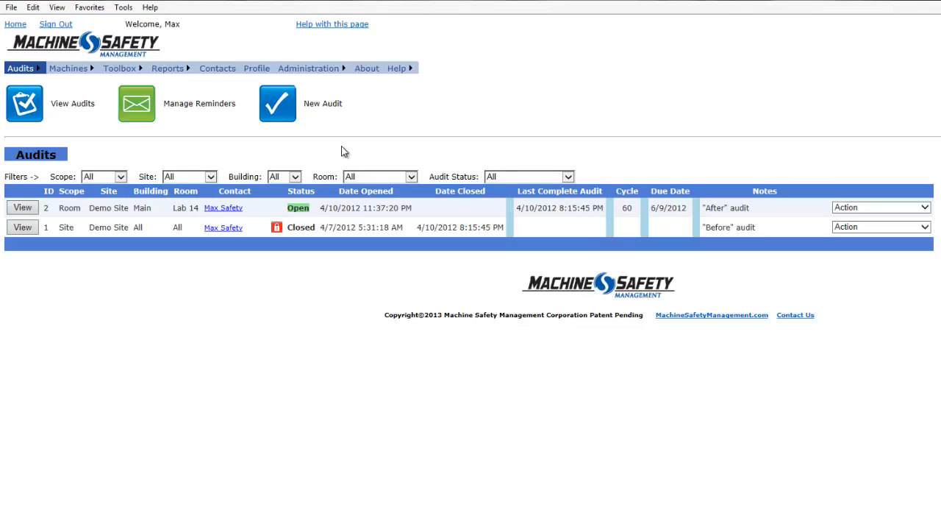
- Open the Drill Press survey of machine 39 in the open Lab 14 audit and review its questions and photo section
click(15, 211)
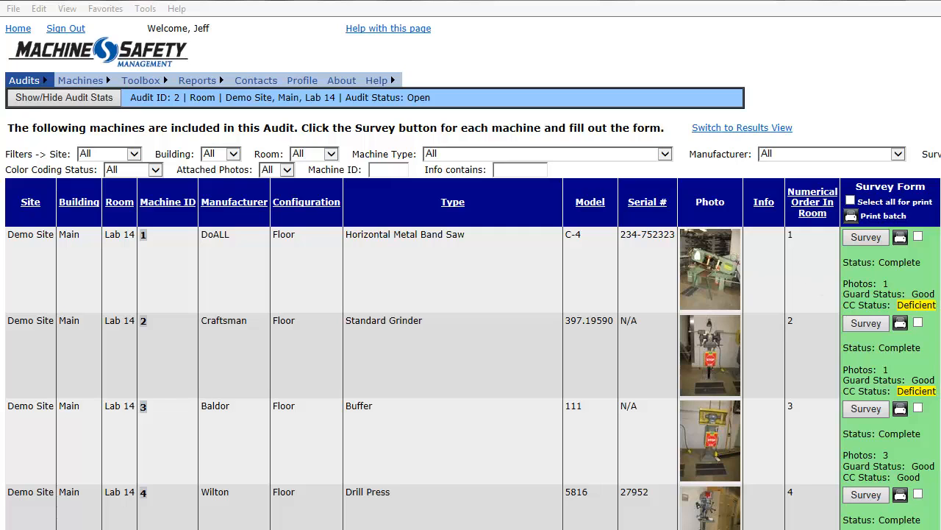
scroll(880, 293, down, 10)
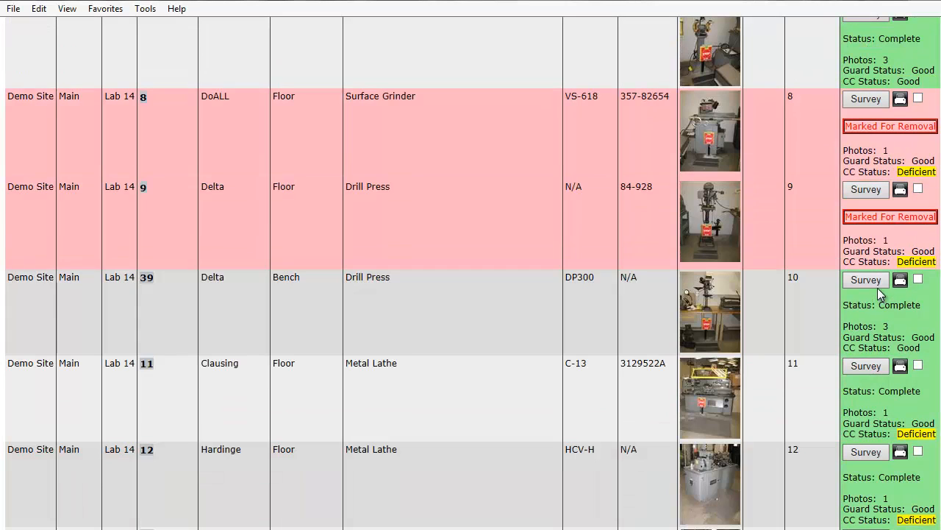
click(866, 280)
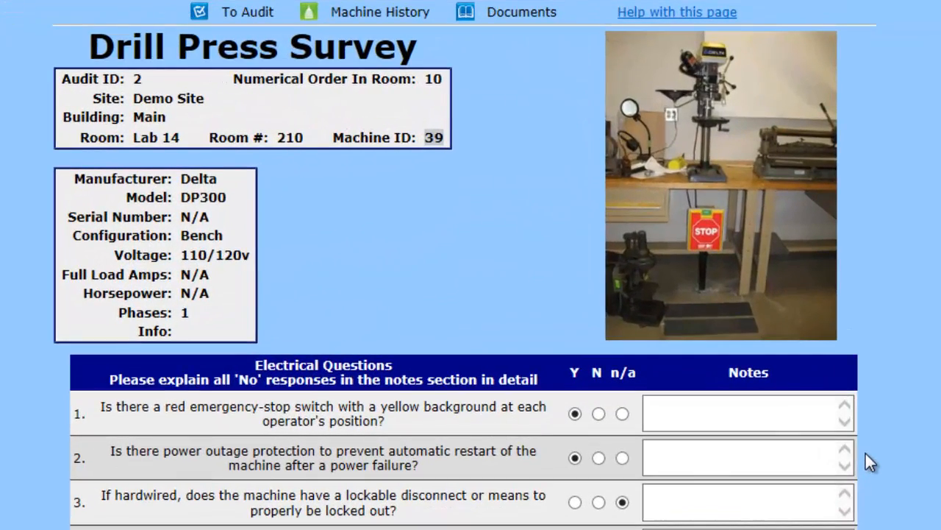
scroll(865, 454, down, 15)
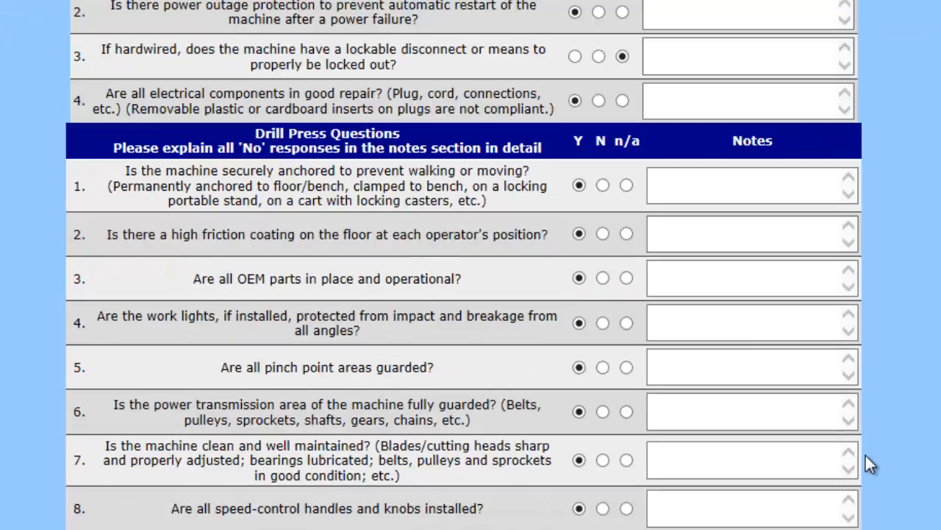
scroll(865, 211, down, 10)
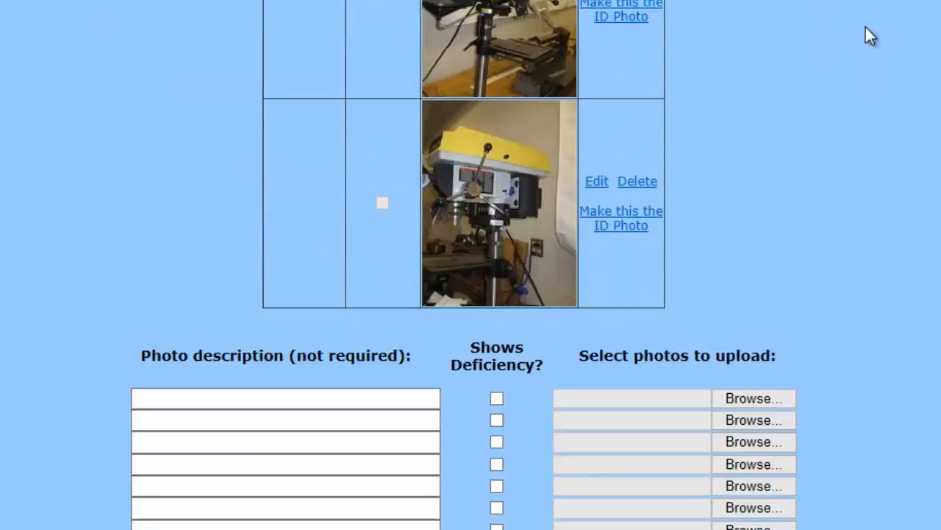
scroll(870, 35, up, 20)
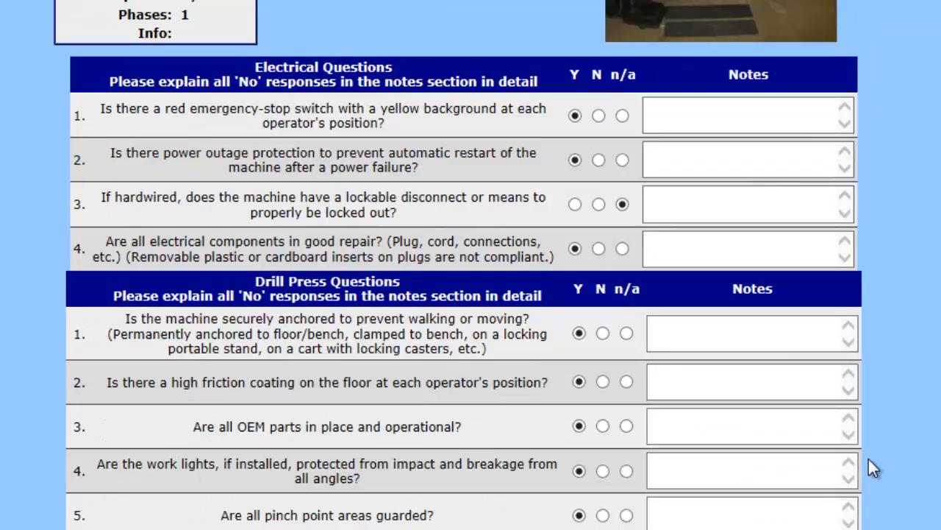
scroll(869, 460, up, 3)
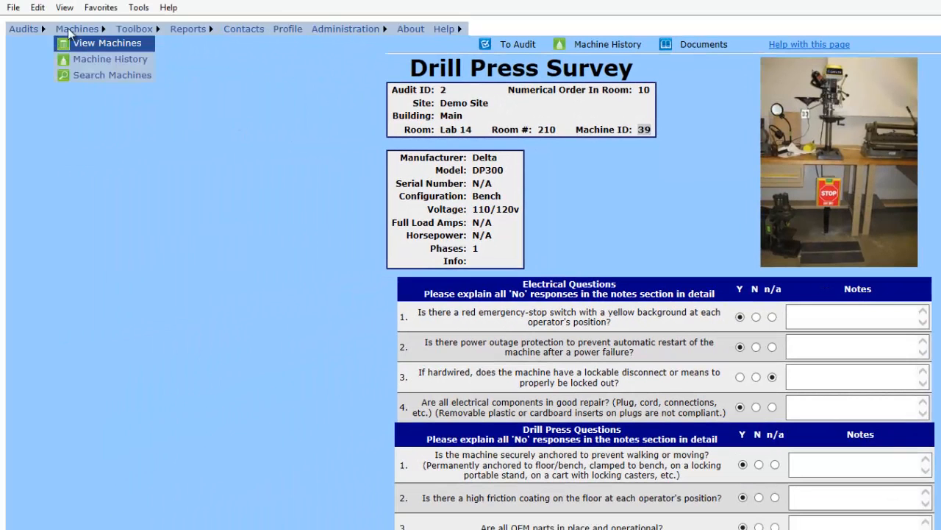
- Return to the audit list, open the closed Demo Site "Before" audit and display its audit statistics
click(32, 43)
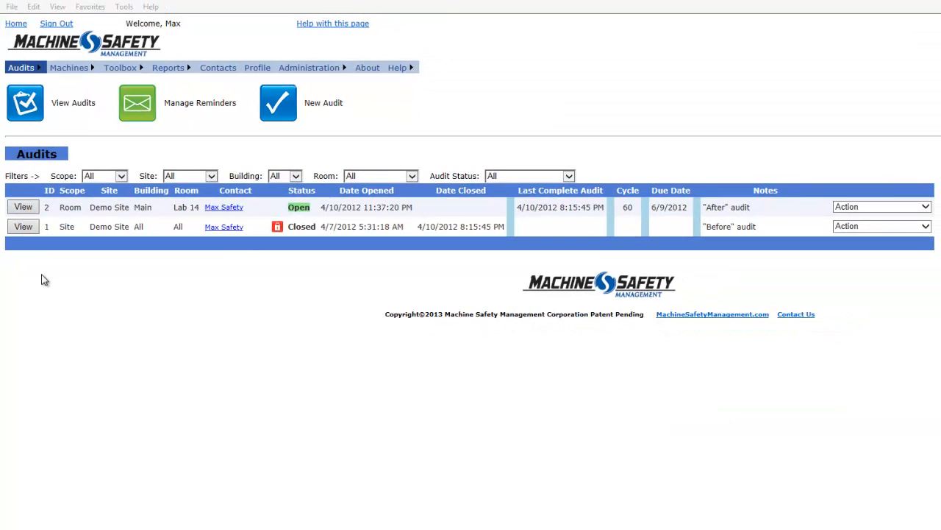
click(23, 227)
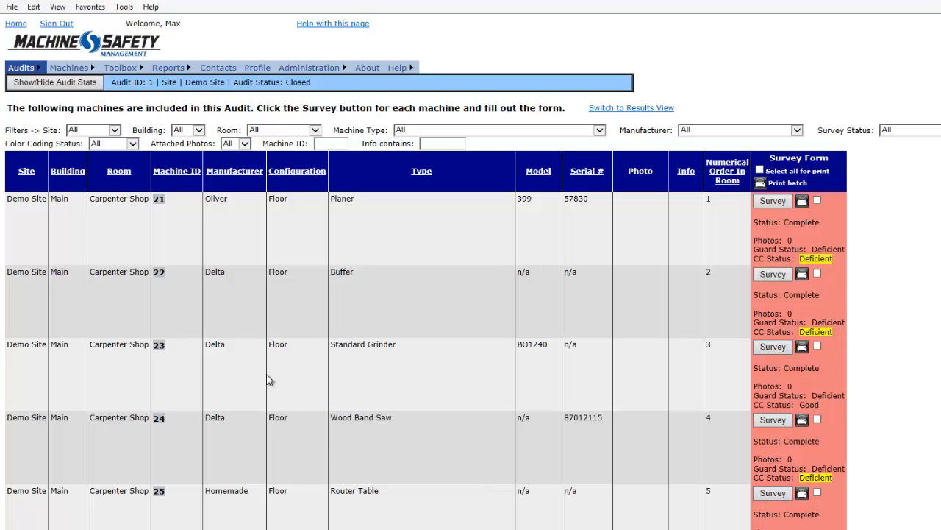
click(48, 83)
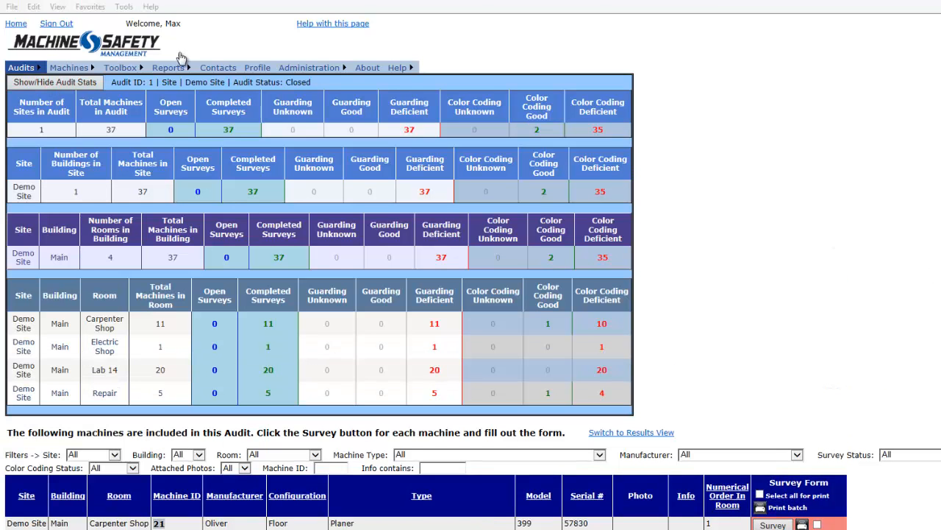
- Open the Buffer survey of machine 3 in Lab 14 from the closed audit and review its answers and notes
scroll(754, 387, down, 2)
scroll(754, 388, down, 2)
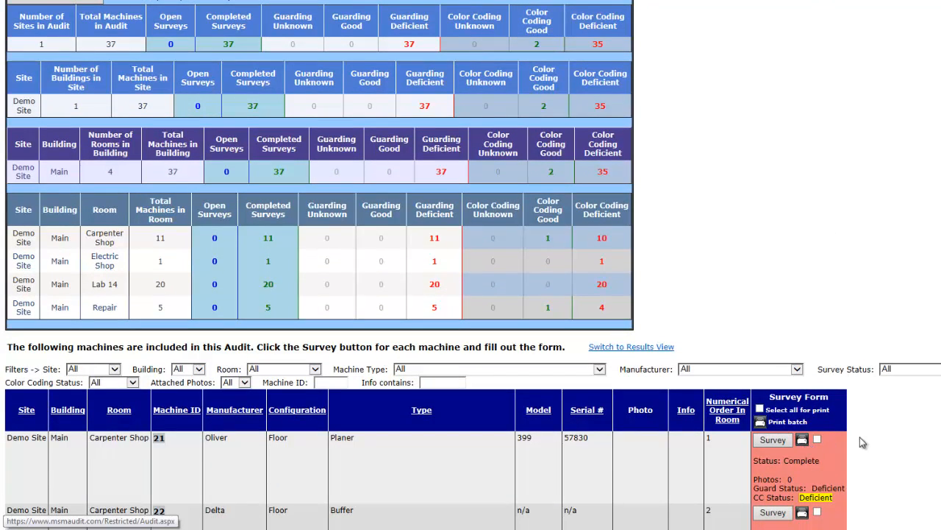
scroll(860, 437, down, 4)
scroll(860, 444, down, 10)
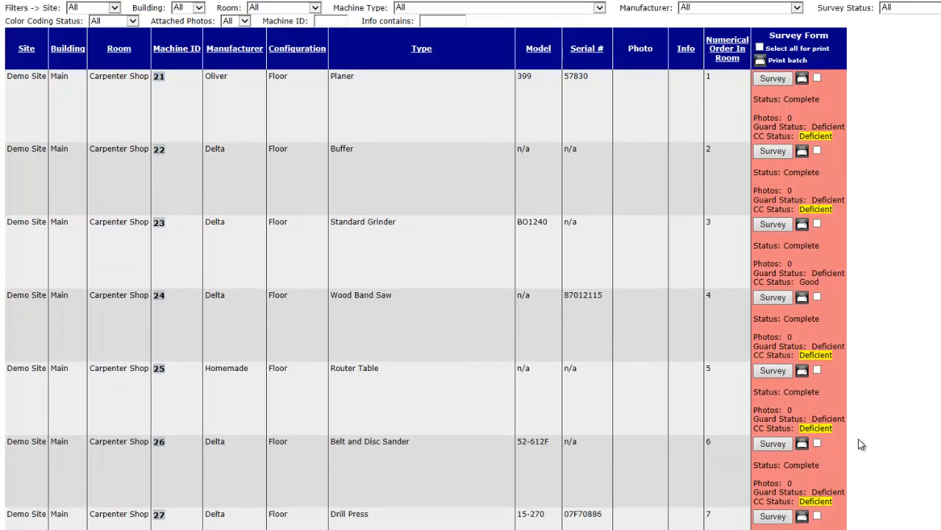
scroll(861, 444, down, 1)
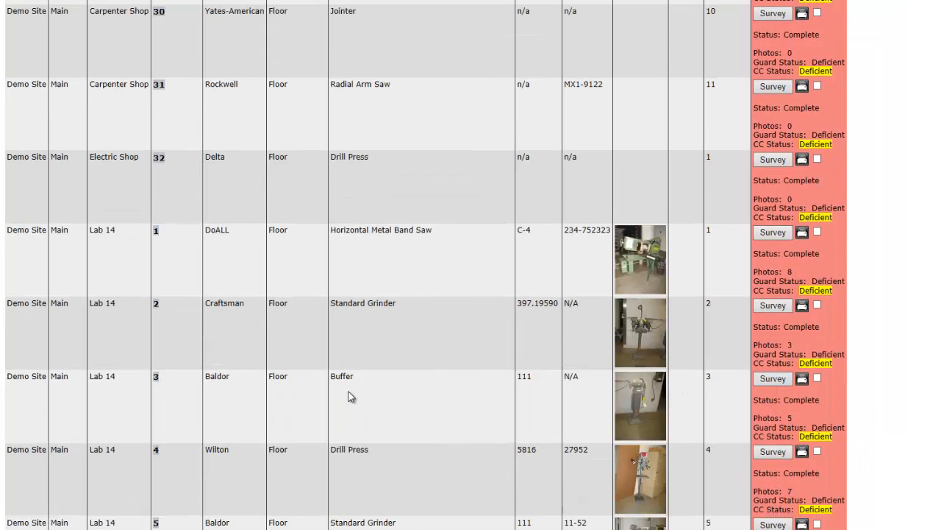
click(762, 378)
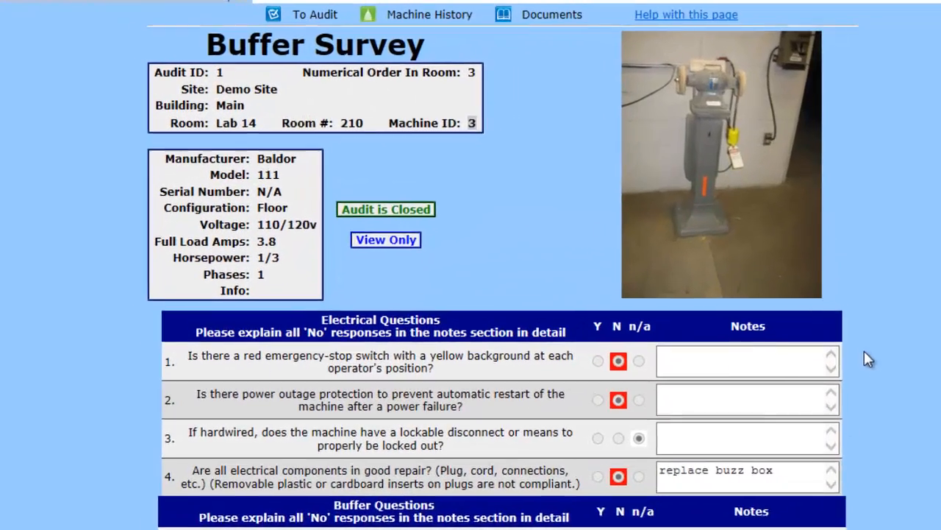
scroll(869, 379, down, 2)
scroll(871, 385, down, 8)
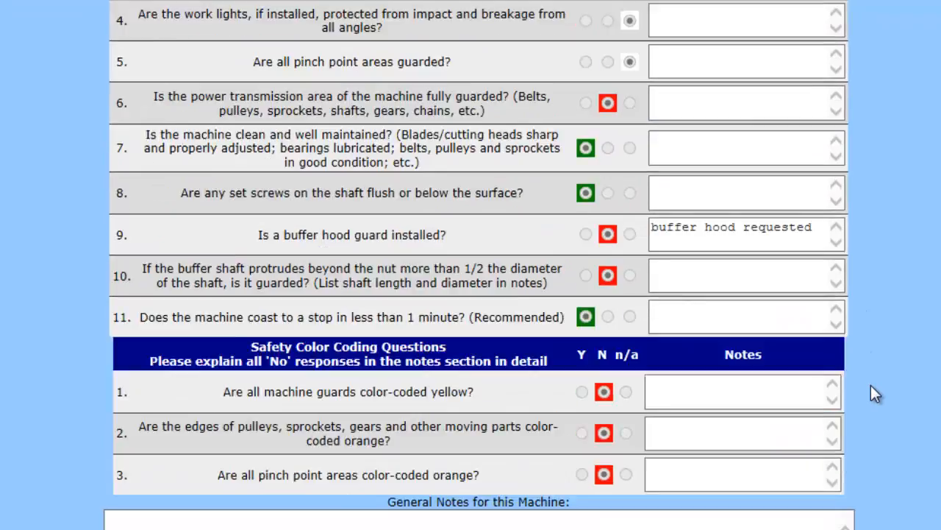
scroll(870, 385, up, 10)
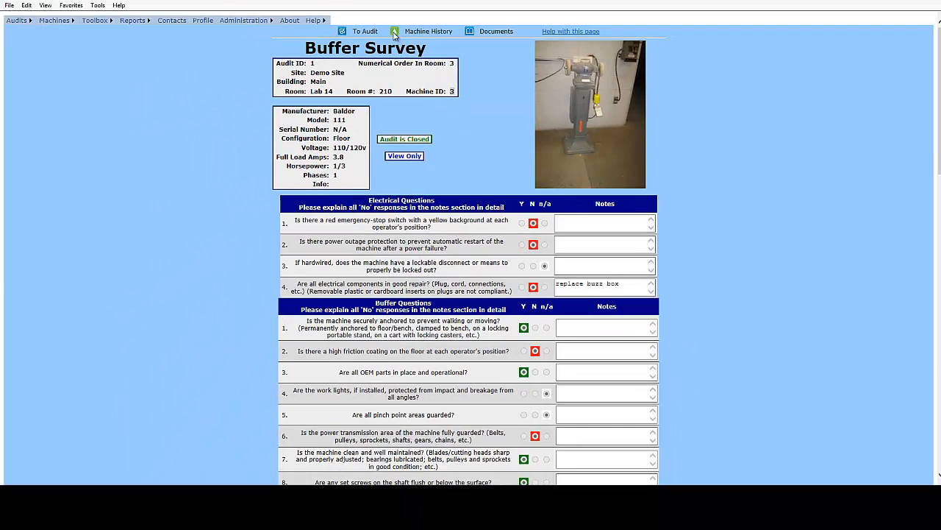
- Open the history of machine 3 and view its oldest and newest photos at full size, closing each photo window
click(337, 16)
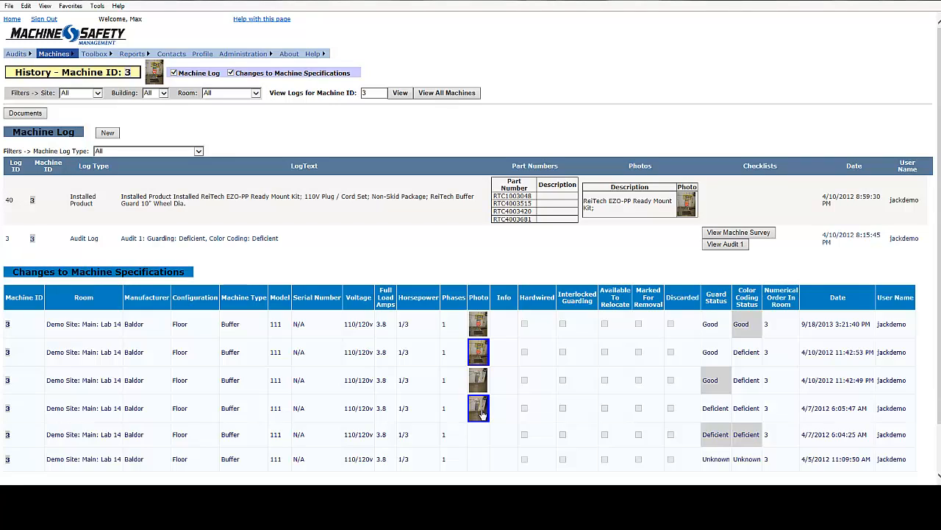
click(478, 412)
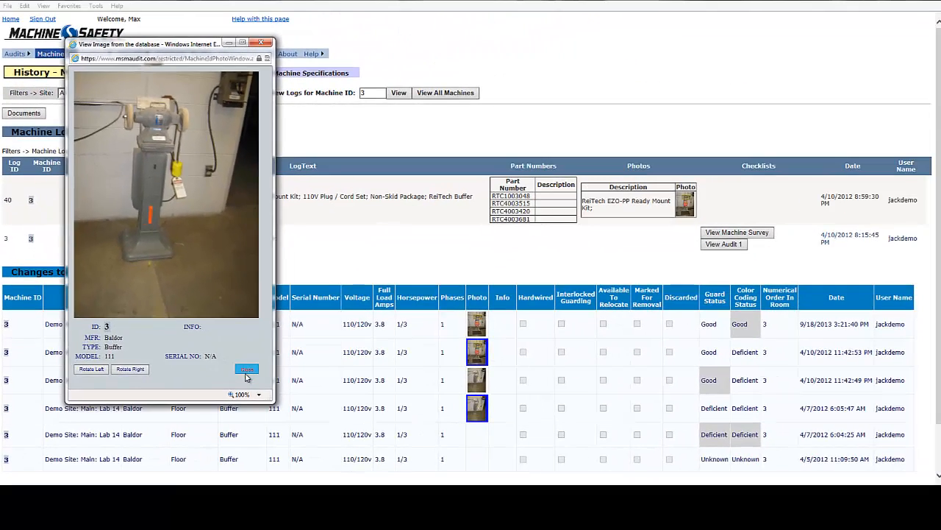
click(245, 370)
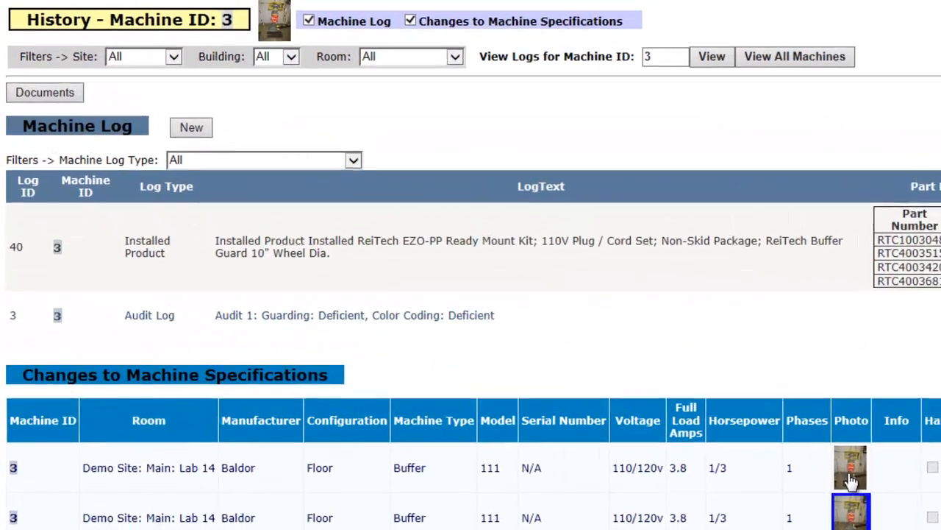
click(854, 480)
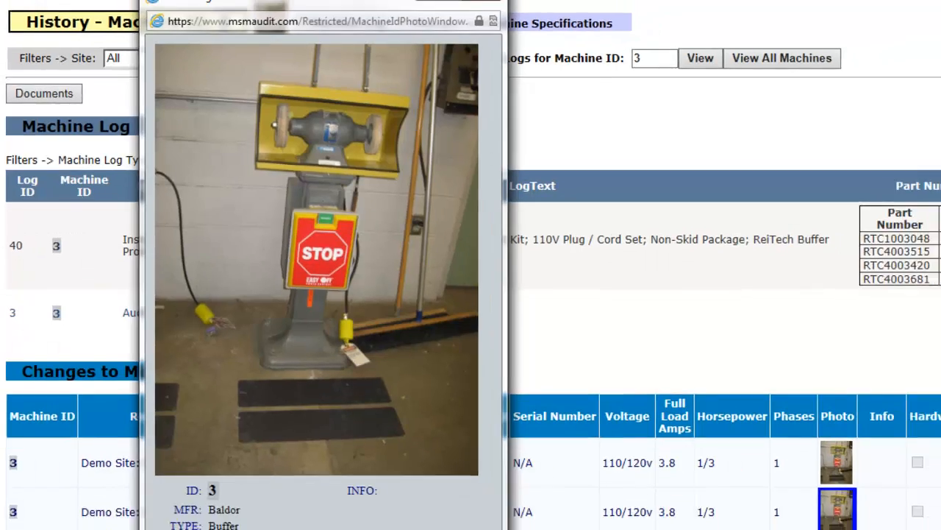
click(940, 503)
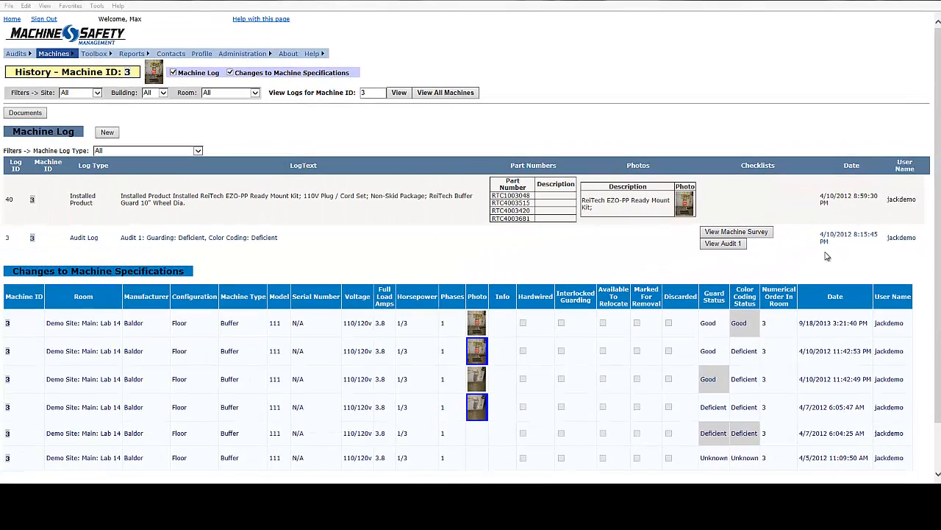
- Open the Buffer survey of machine 3 from audit 2 and review its answers, color coding questions and photos
click(715, 234)
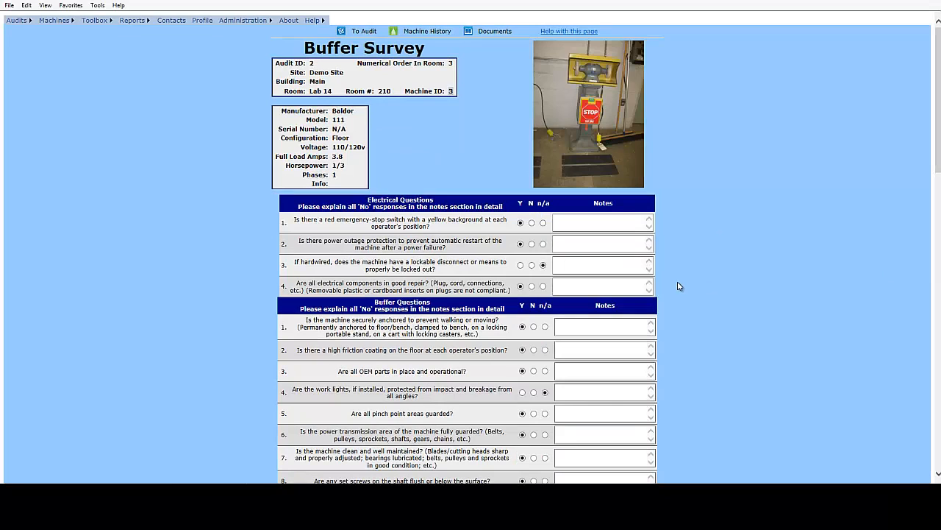
scroll(678, 286, down, 5)
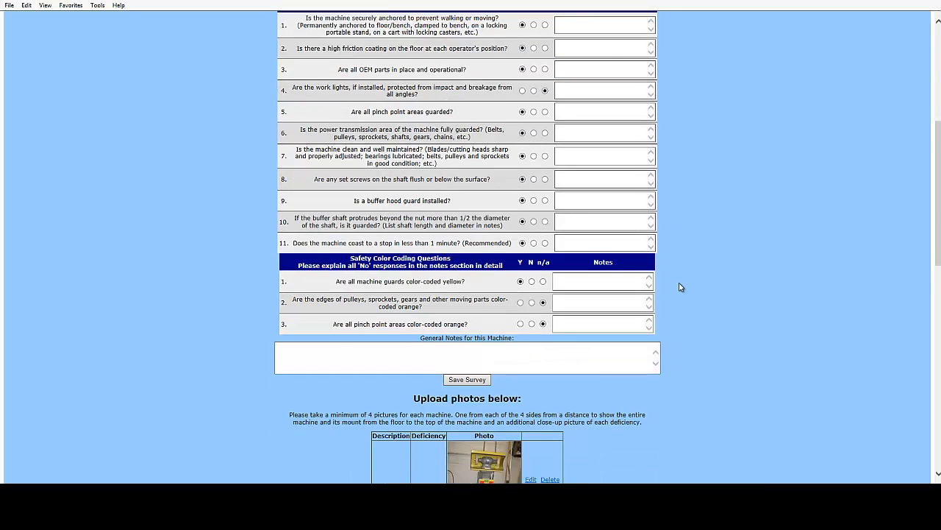
scroll(681, 287, down, 3)
scroll(817, 428, up, 15)
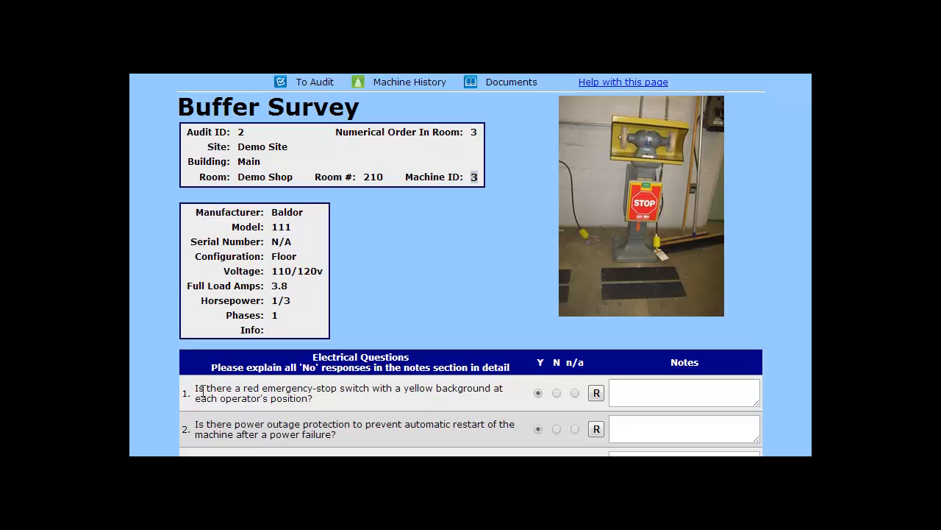
- Display the regulations for the first electrical question about the emergency-stop switch, widen their window to read them, and close it
click(595, 393)
drag(147, 76, 220, 86)
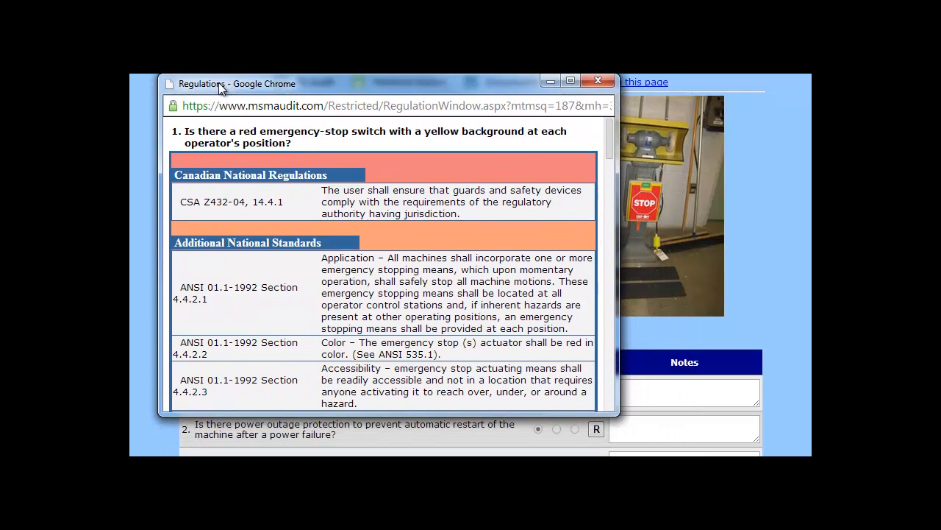
drag(619, 303, 785, 305)
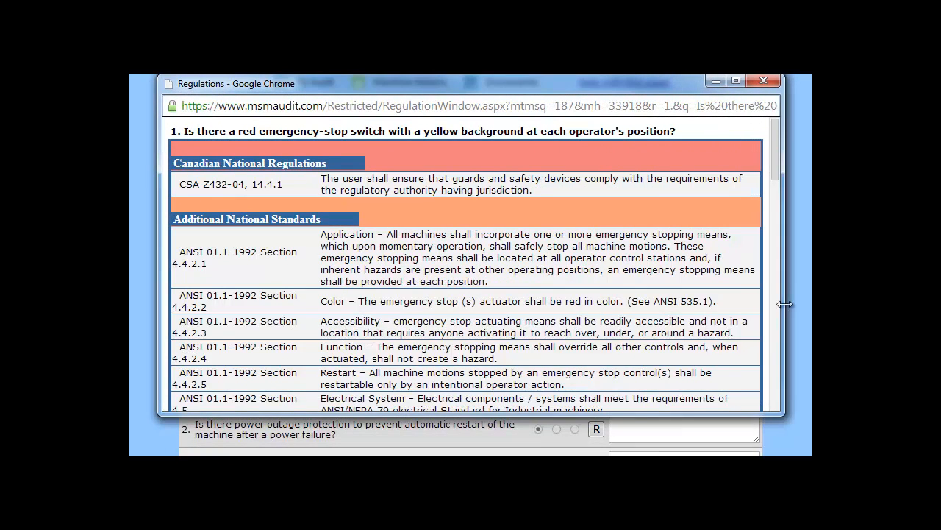
drag(774, 157, 766, 89)
click(765, 82)
- Review the rest of the Buffer survey, from the color coding questions through the photos to the surveyor contact information
scroll(471, 294, down, 15)
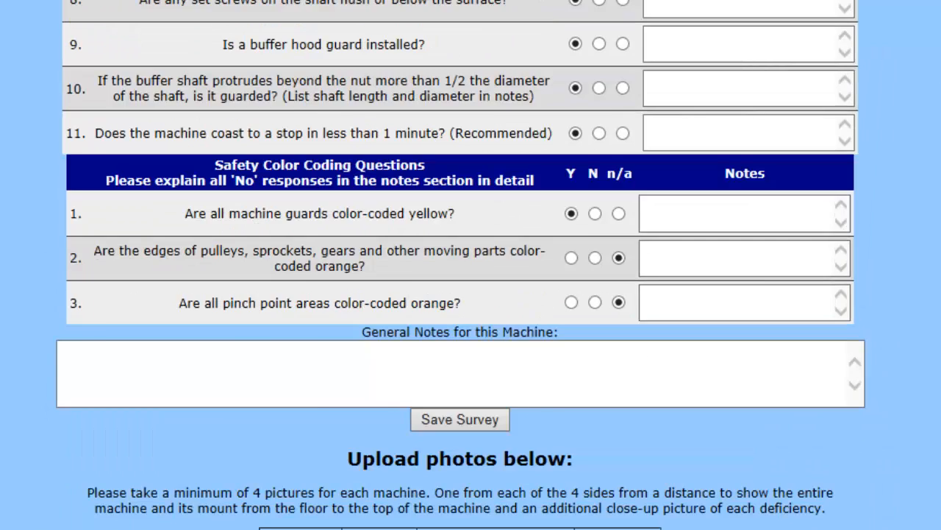
scroll(471, 265, down, 10)
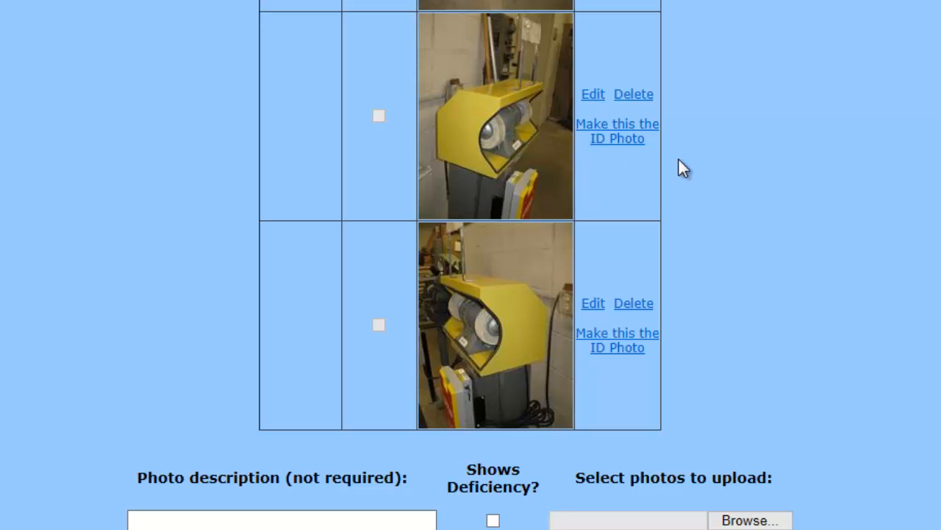
scroll(754, 341, down, 3)
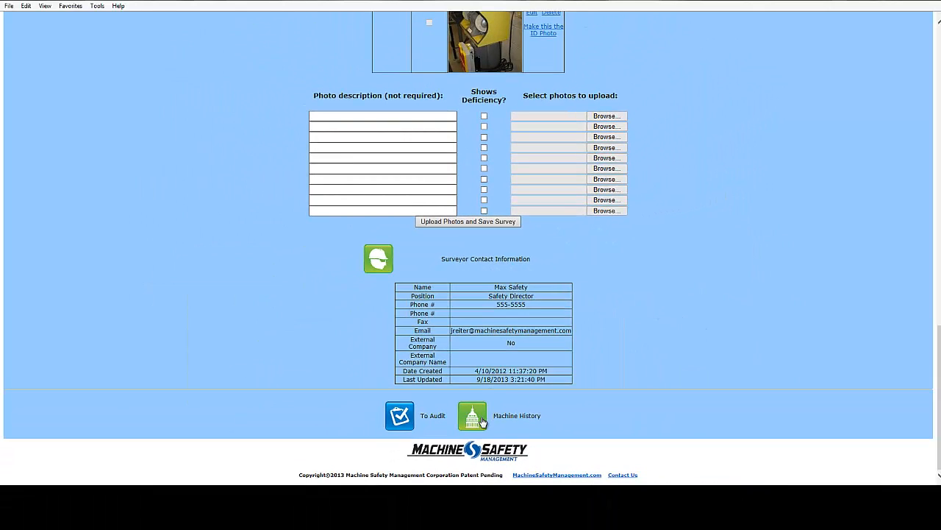
- Open the history of machine 3 from its survey and review its machine log and specification changes
click(482, 421)
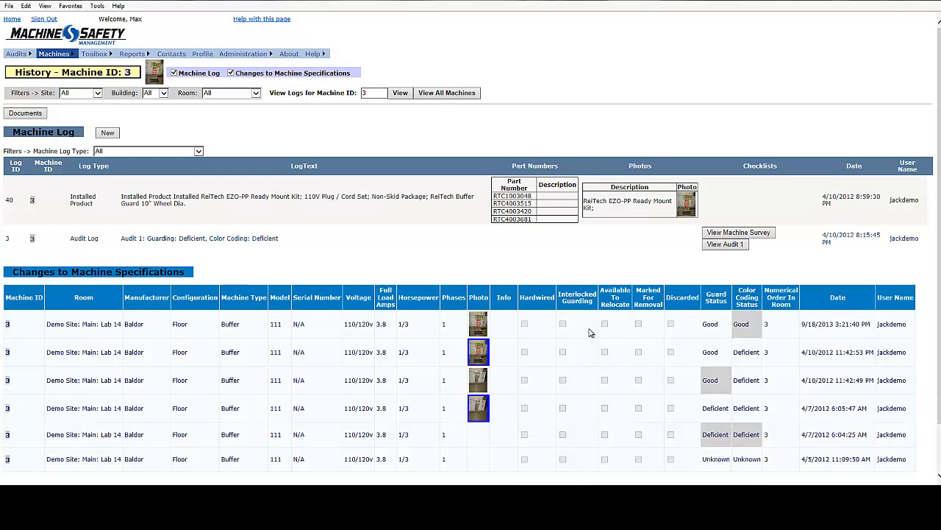
scroll(712, 270, down, 1)
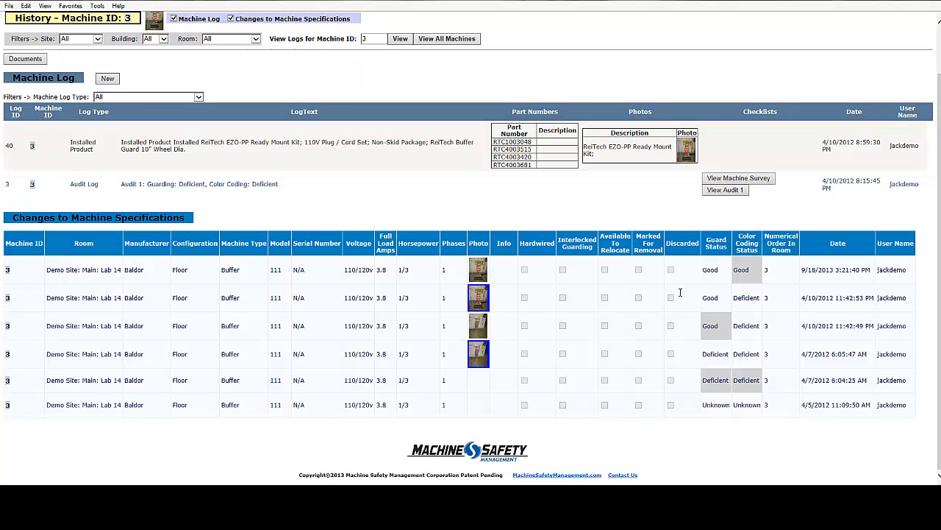
scroll(479, 323, up, 2)
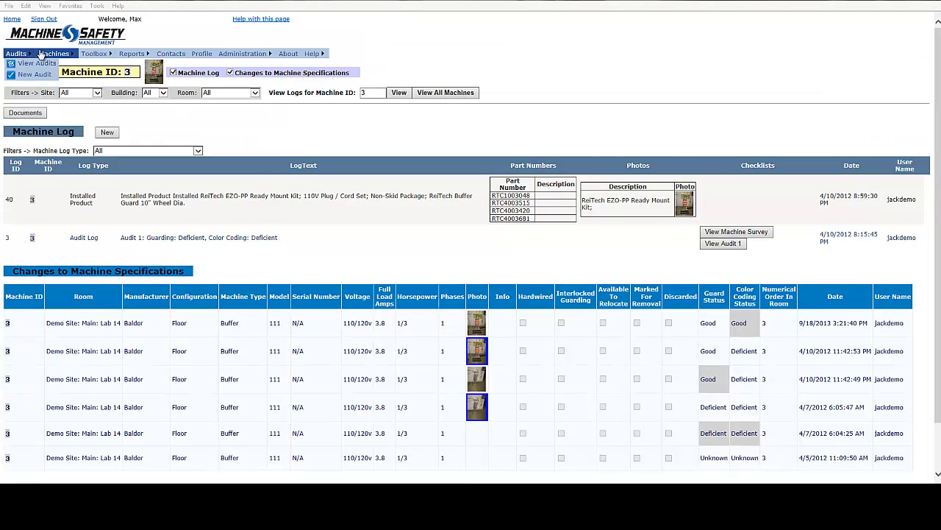
- Open the machine search and show the breakdown of all machines by guard status
mouse_move(44, 52)
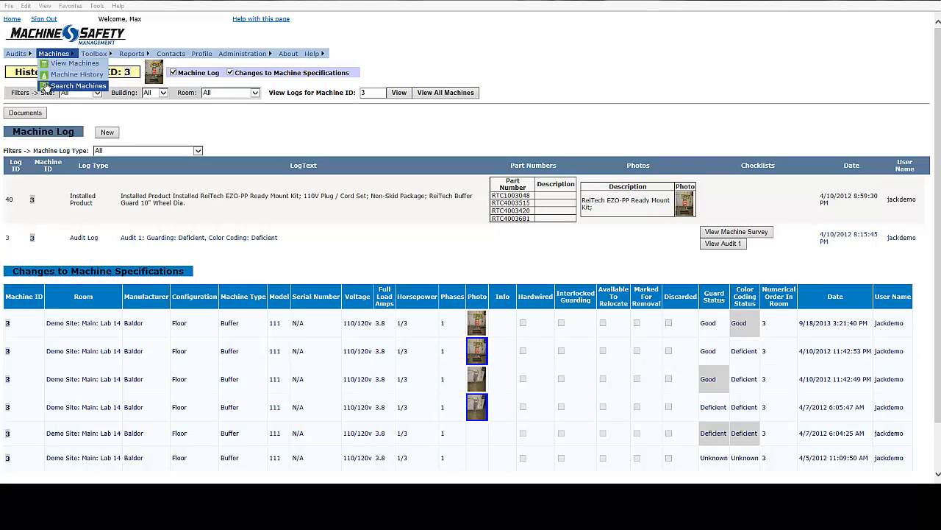
click(46, 86)
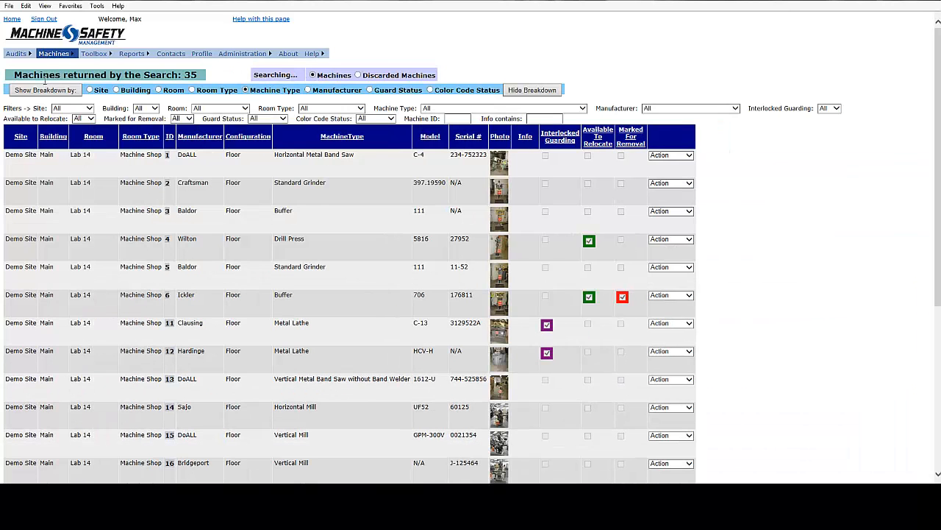
click(370, 90)
click(41, 93)
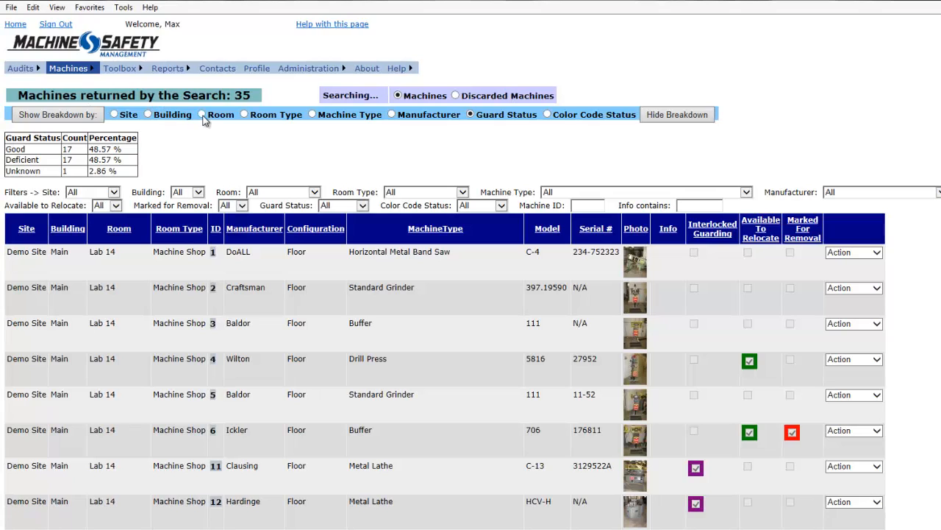
- Show the machine breakdown by manufacturer, by site and by machine type in turn
click(403, 115)
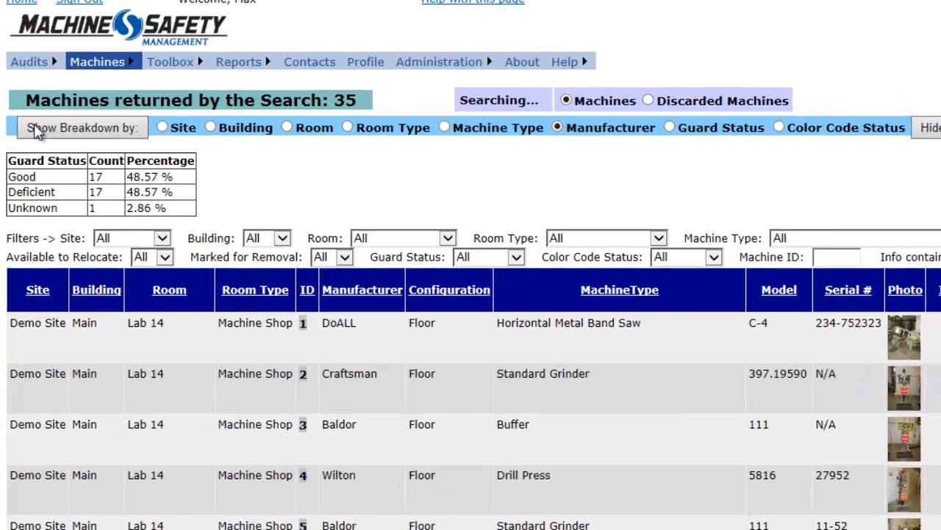
click(36, 129)
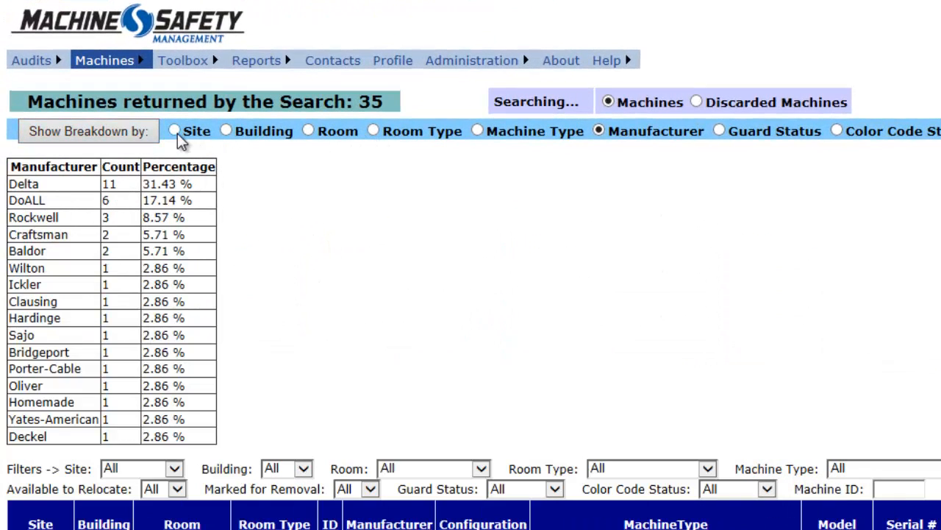
click(174, 131)
click(109, 132)
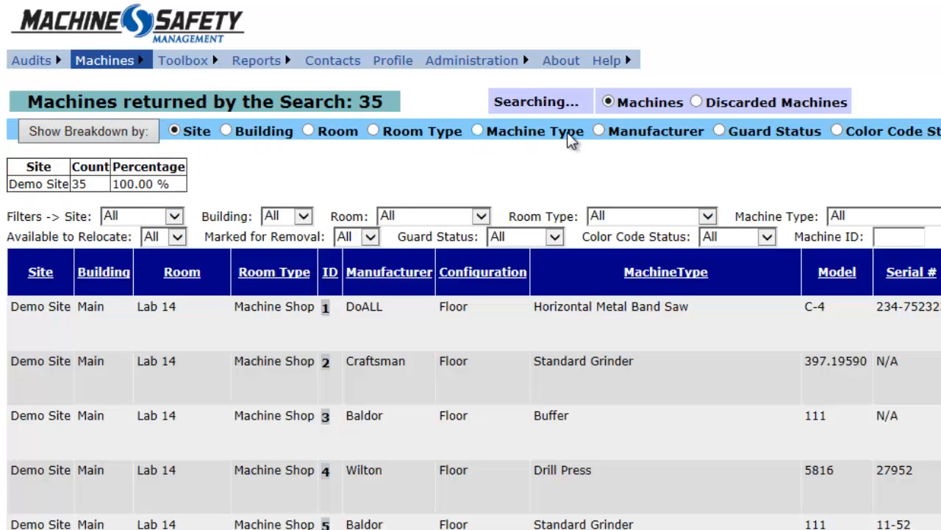
click(478, 131)
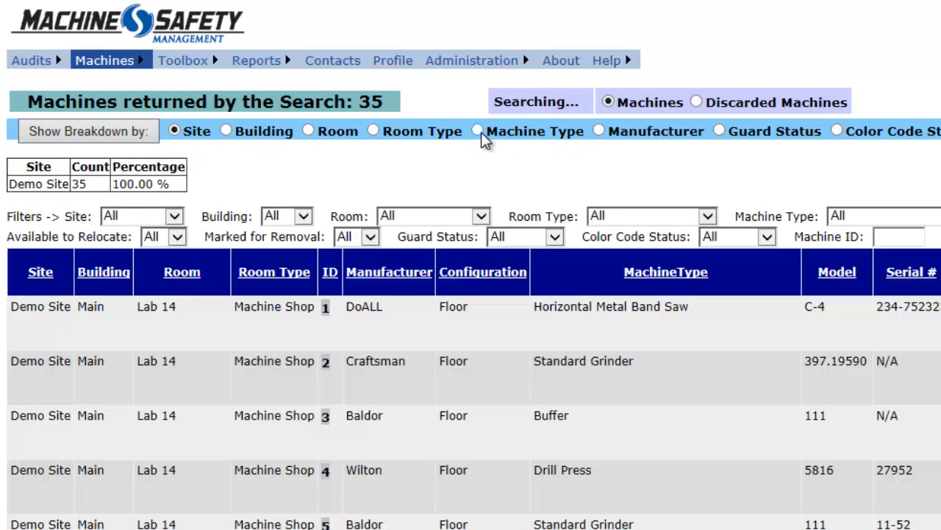
click(94, 136)
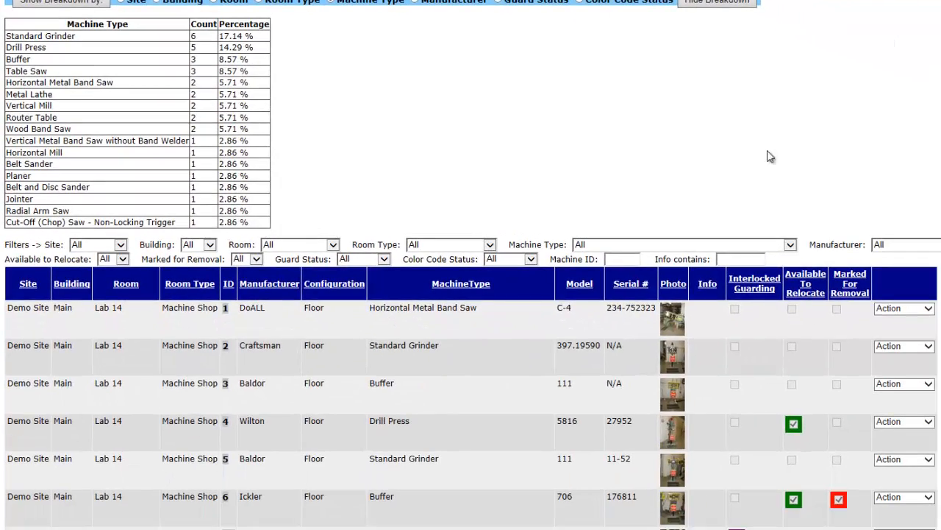
- Filter the search to machines with Available to Relocate set to Yes, and view the Ickler buffer's photo at full size before closing it
click(123, 260)
click(118, 269)
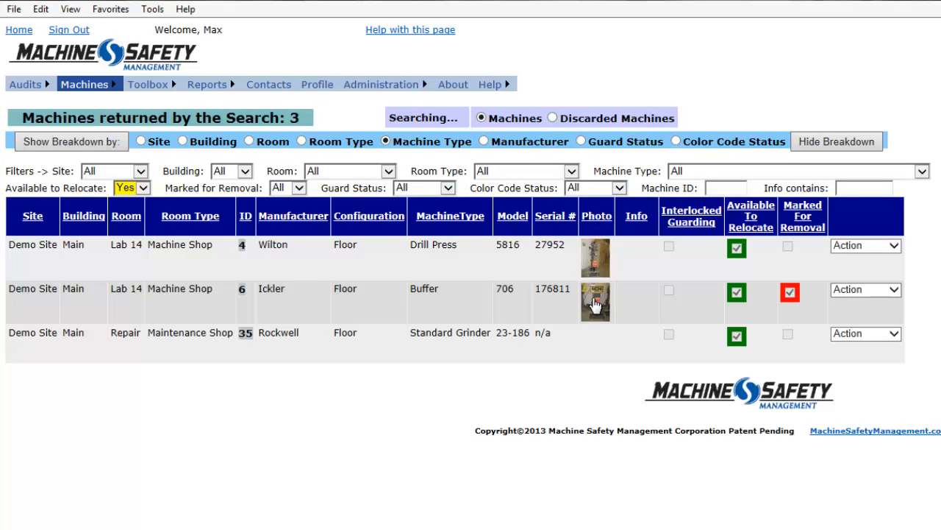
click(595, 306)
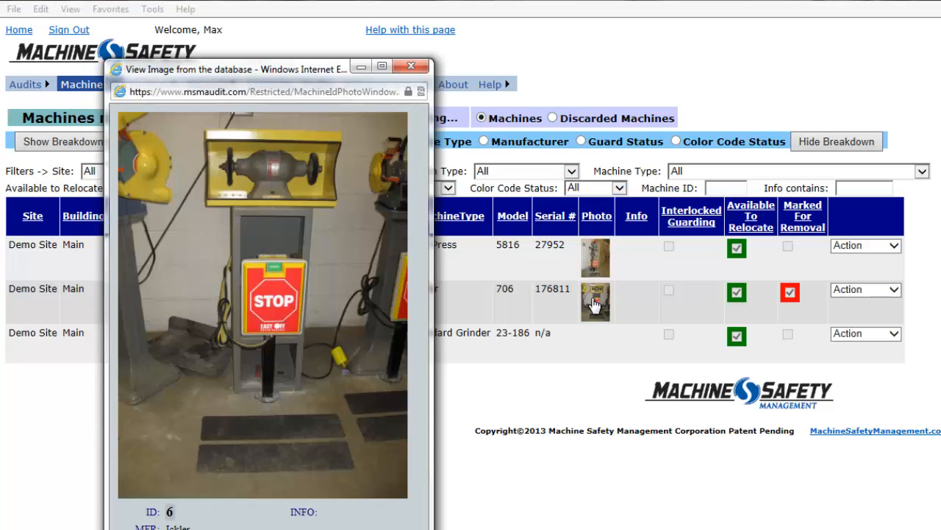
click(412, 65)
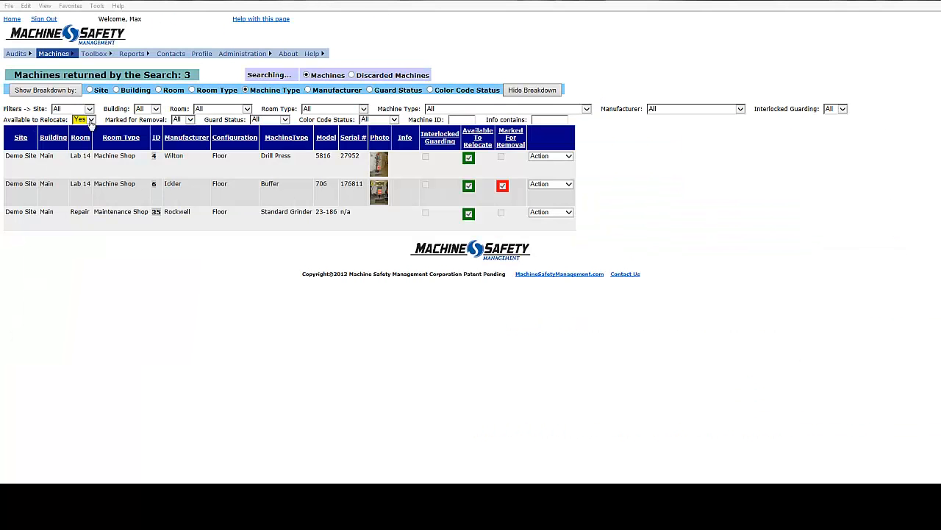
- Reset the Available to Relocate filter to All and switch the search to discarded machines
click(88, 120)
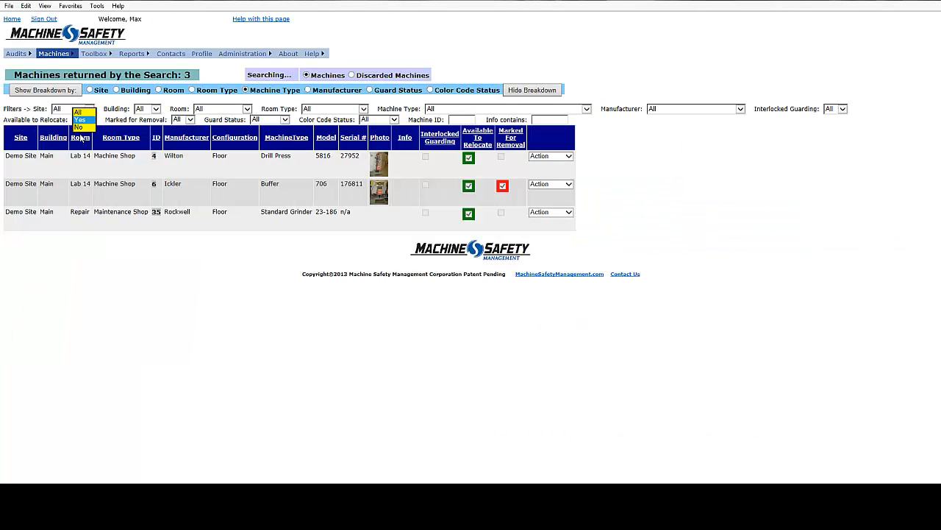
click(78, 112)
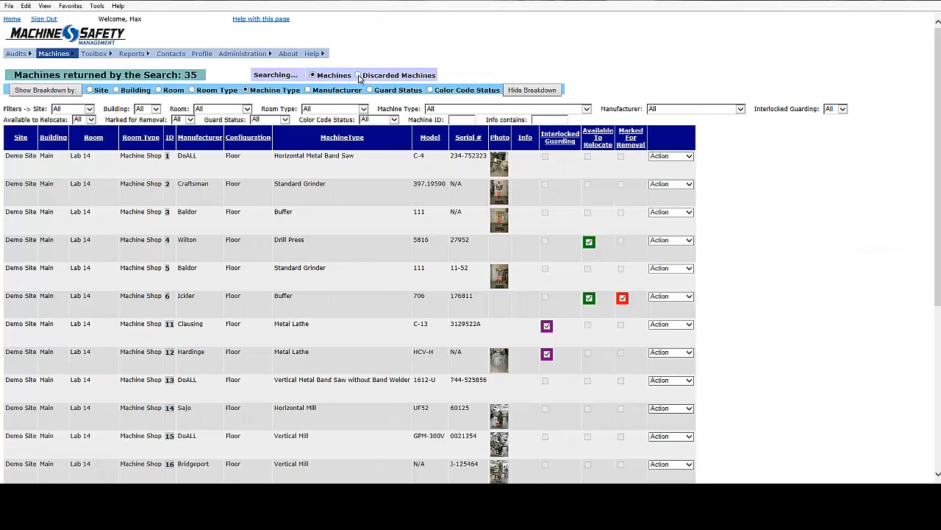
click(358, 76)
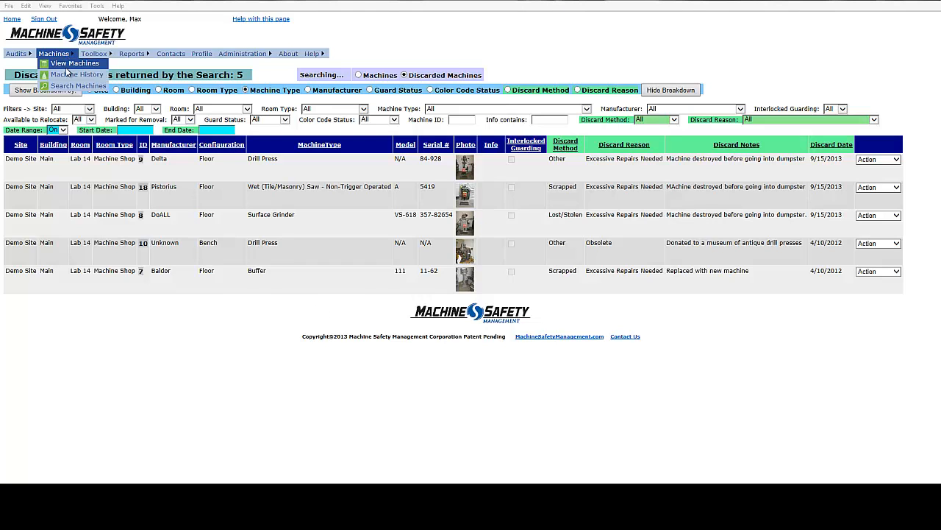
- Return to the machine history and examine the available machine log types without changing the filter
click(67, 74)
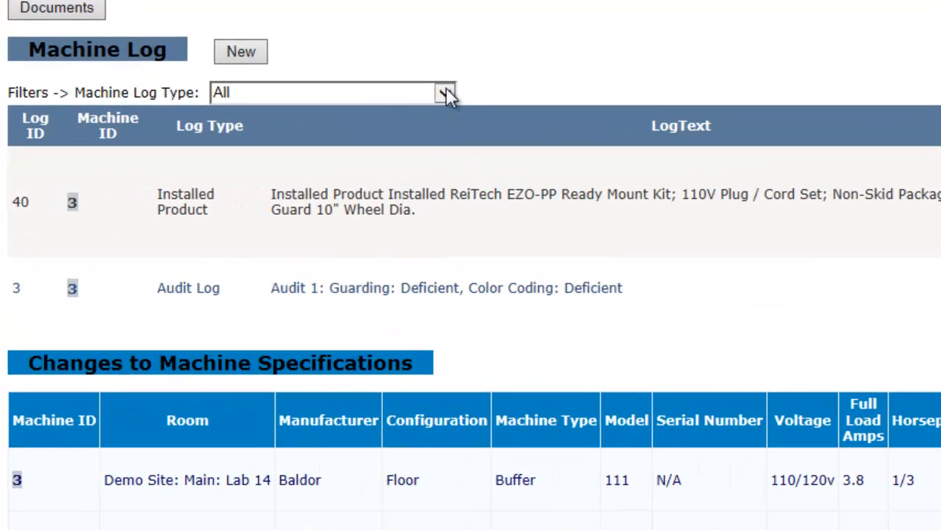
click(447, 93)
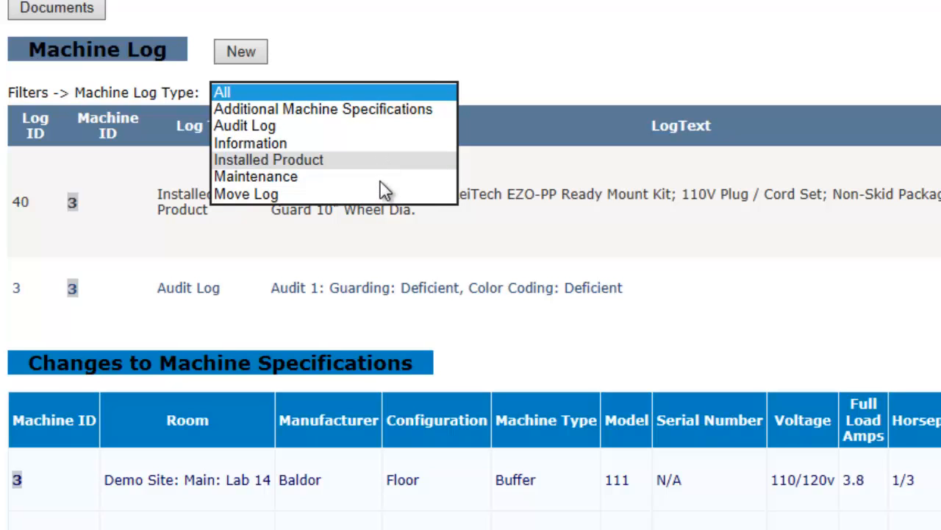
click(482, 56)
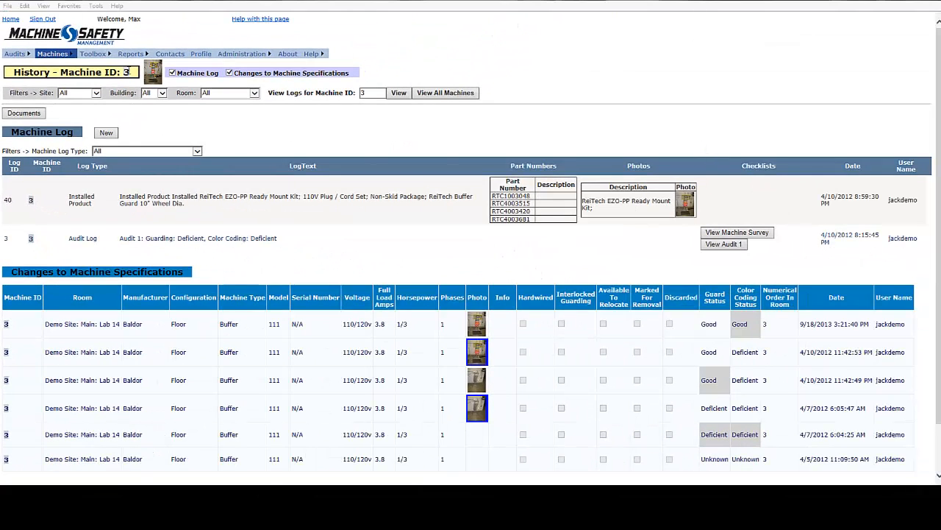
- View the Database Item Count report, and read through the main help page to the Survey Photo Android app instructions
click(133, 65)
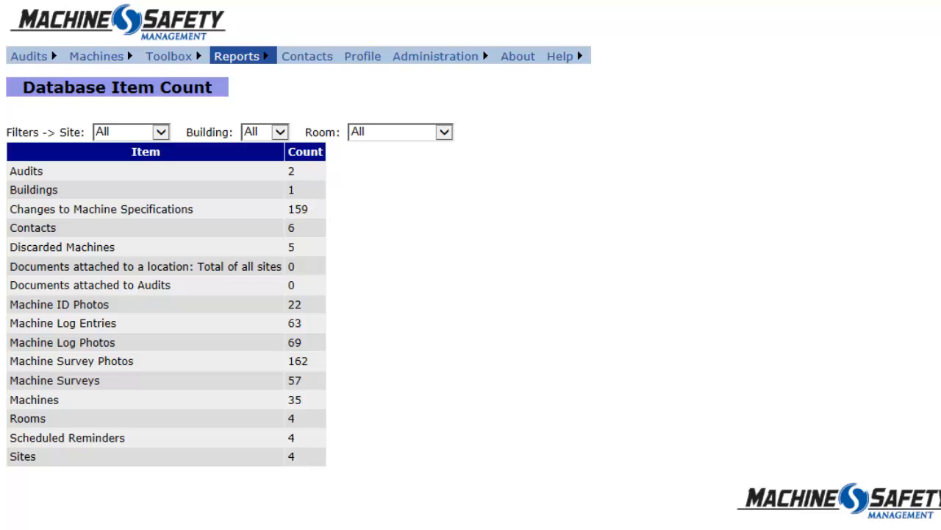
mouse_move(563, 64)
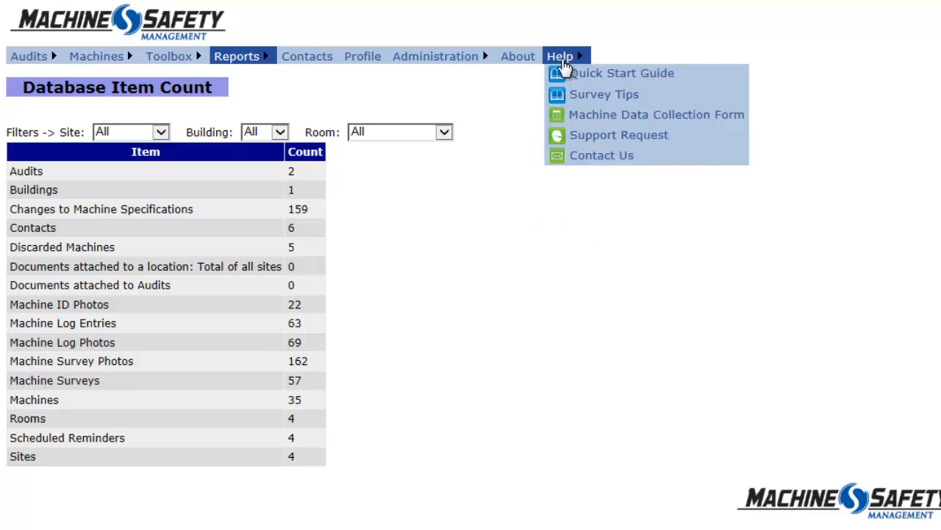
click(563, 64)
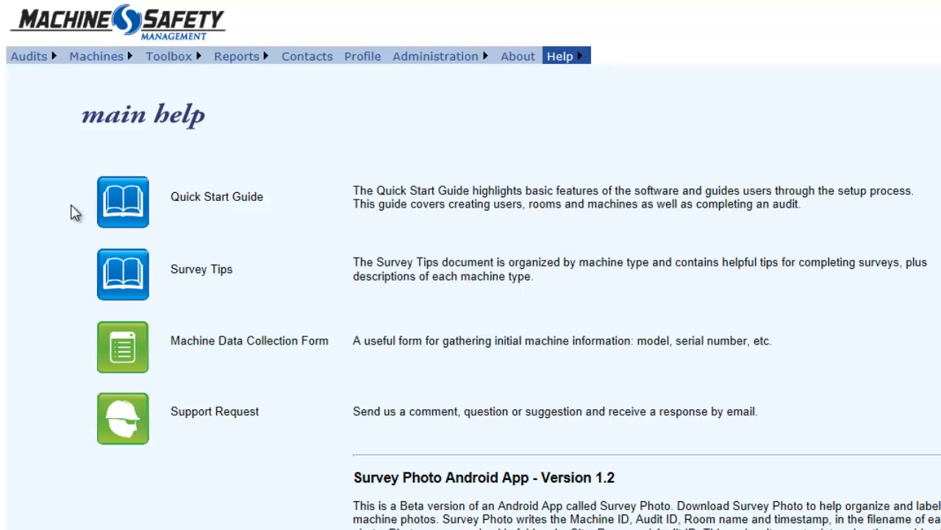
scroll(73, 213, down, 3)
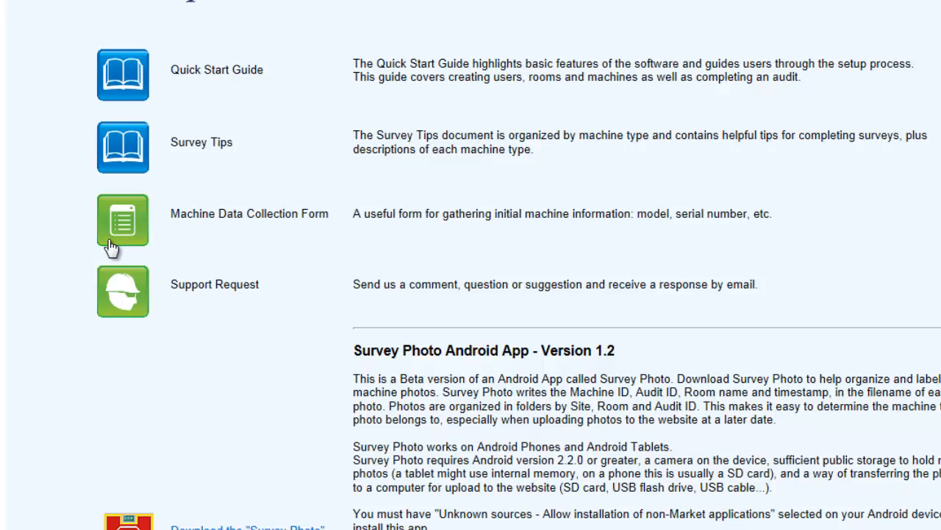
scroll(110, 278, down, 4)
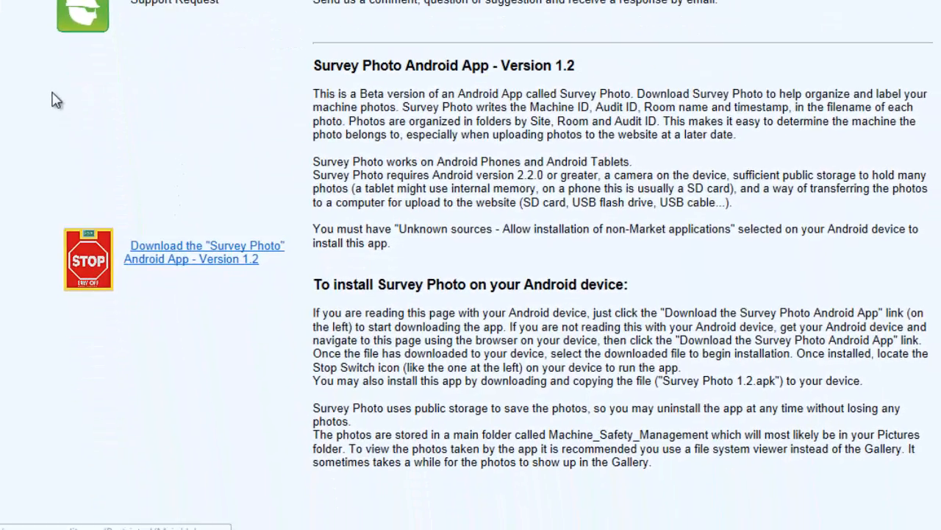